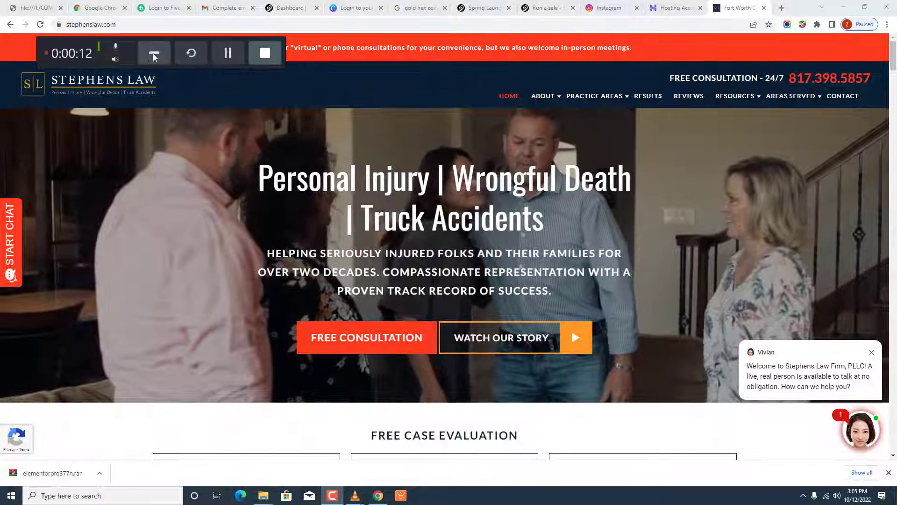
# Skim the beginning of the Stephens Law home page and dismiss the chat window.
pyautogui.click(153, 53)
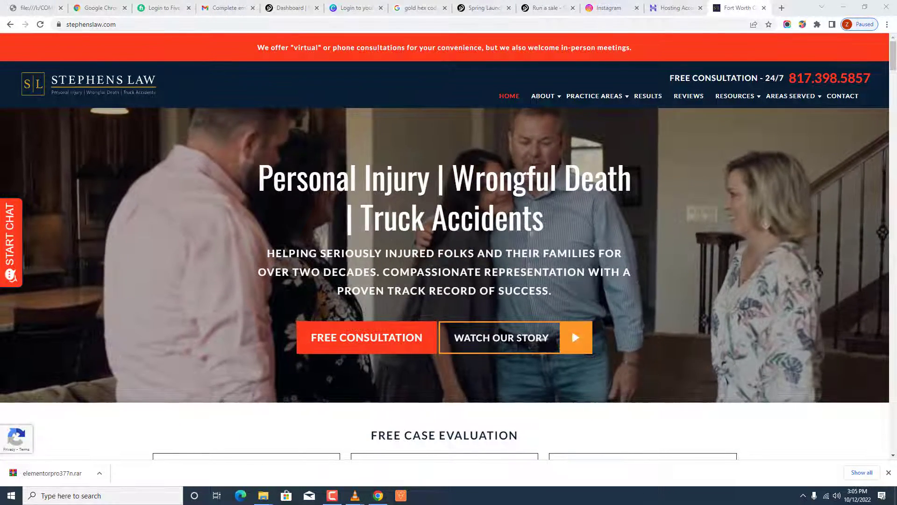
pyautogui.scroll(-3, 562, 214)
pyautogui.scroll(-12, 563, 208)
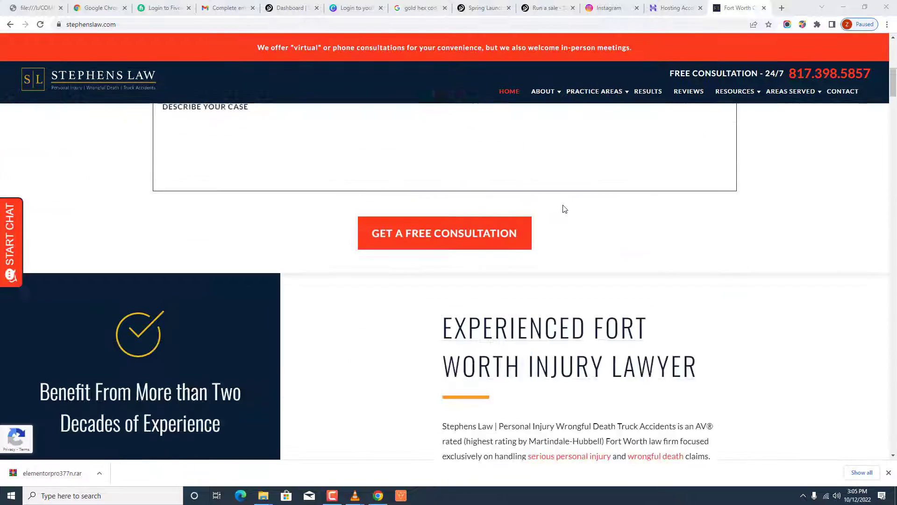
pyautogui.scroll(6, 563, 198)
pyautogui.scroll(8, 564, 196)
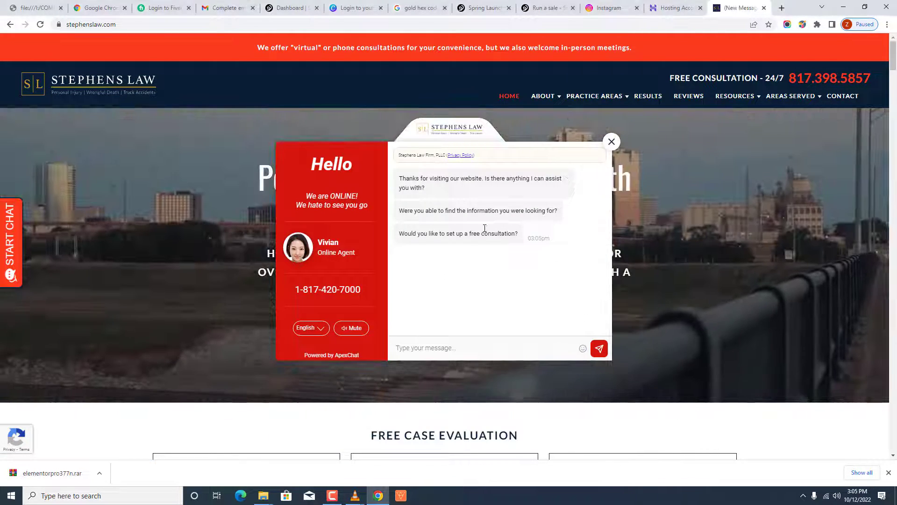
pyautogui.click(612, 142)
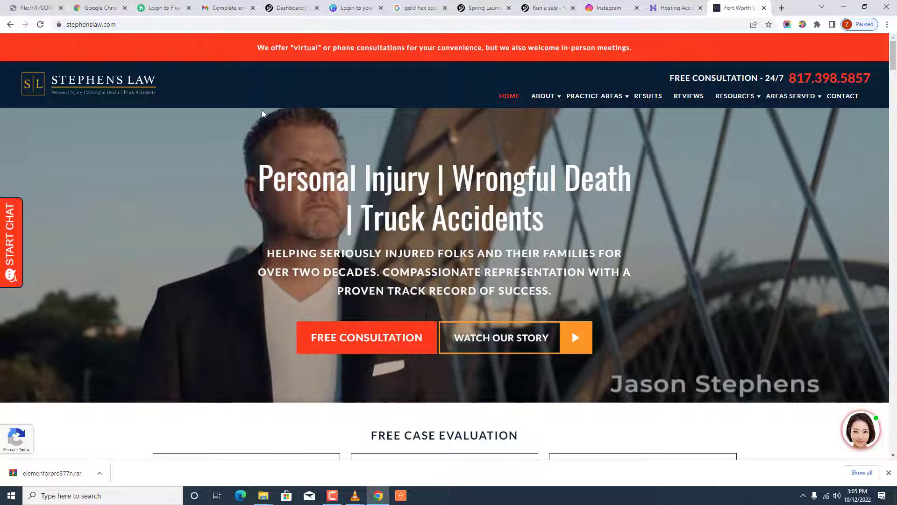
# Examine the Stephens Law home page's sections from the hero banner and case evaluation form through to the office contacts and footer.
pyautogui.scroll(-2, 327, 177)
pyautogui.scroll(-2, 290, 192)
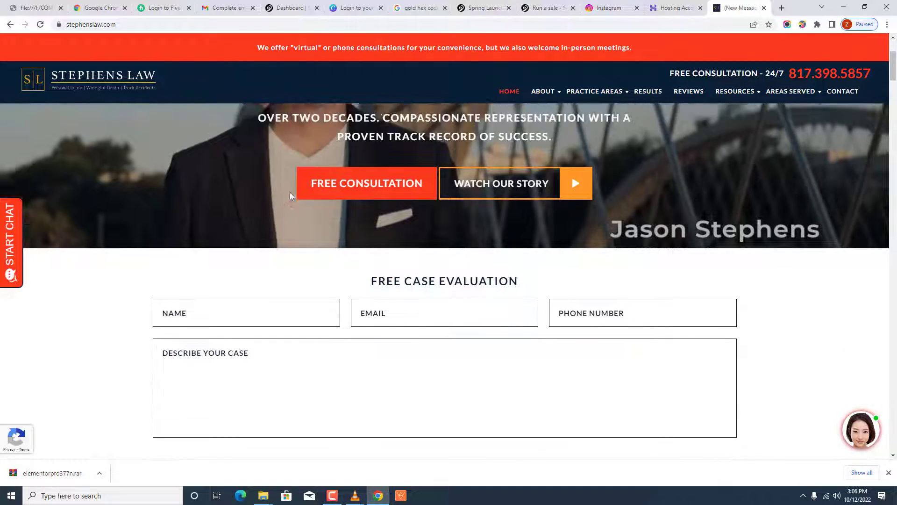
pyautogui.scroll(-2, 292, 199)
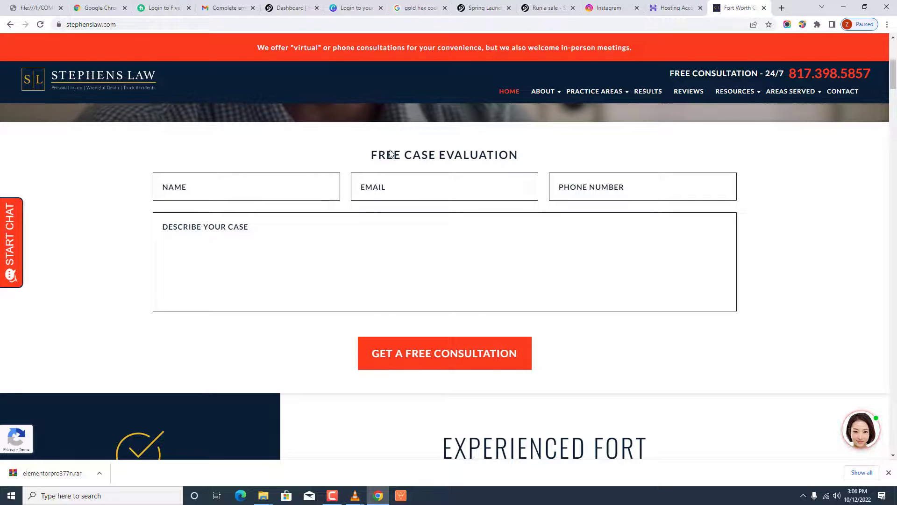
pyautogui.scroll(-4, 456, 185)
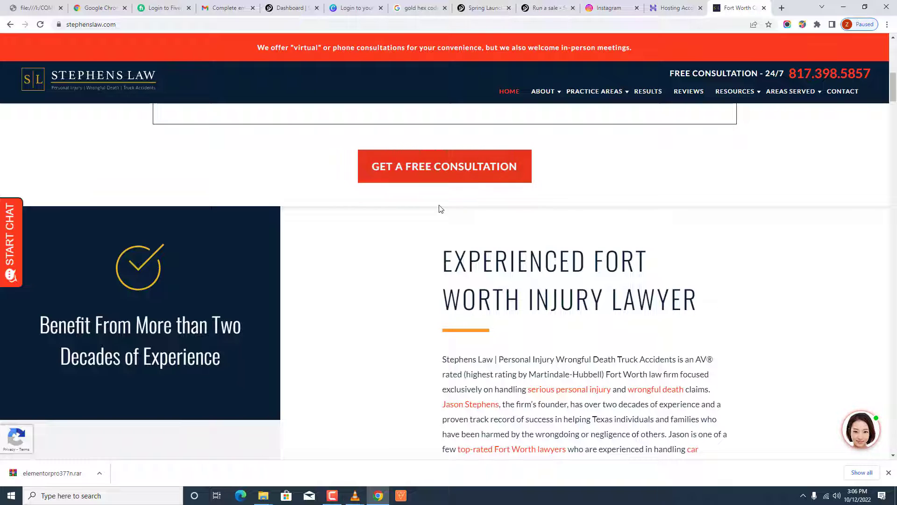
pyautogui.scroll(-2, 397, 176)
pyautogui.scroll(-7, 314, 214)
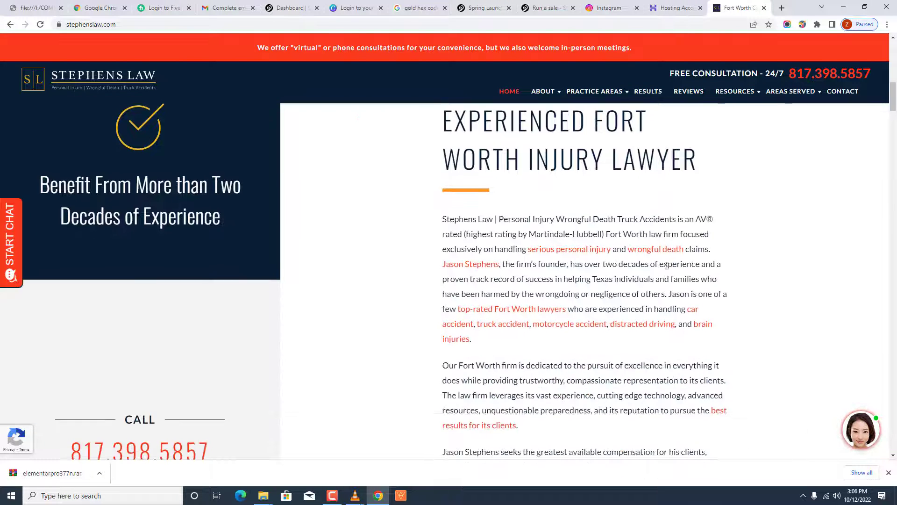
pyautogui.scroll(-10, 573, 272)
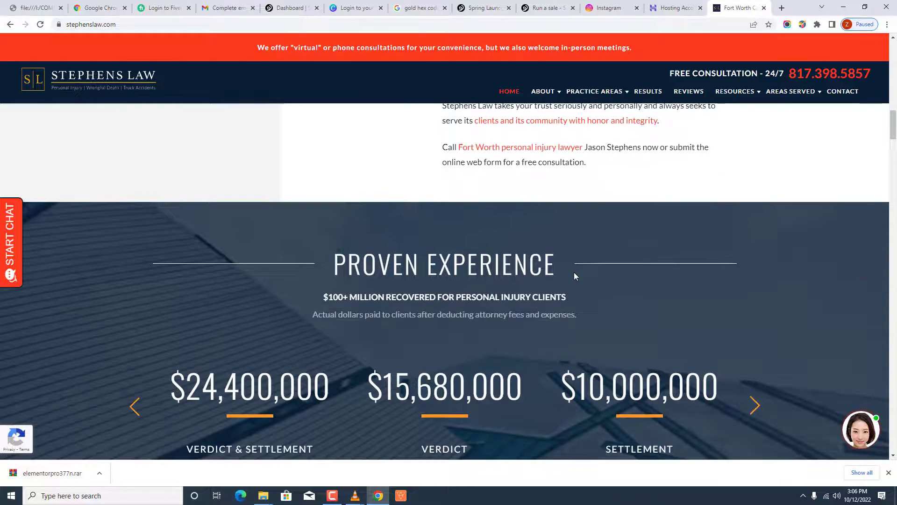
pyautogui.scroll(-9, 470, 209)
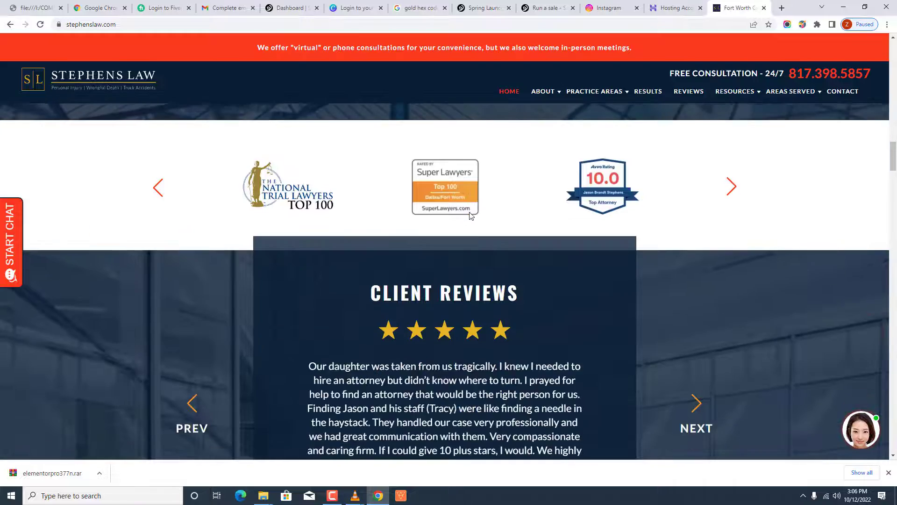
pyautogui.scroll(-20, 472, 214)
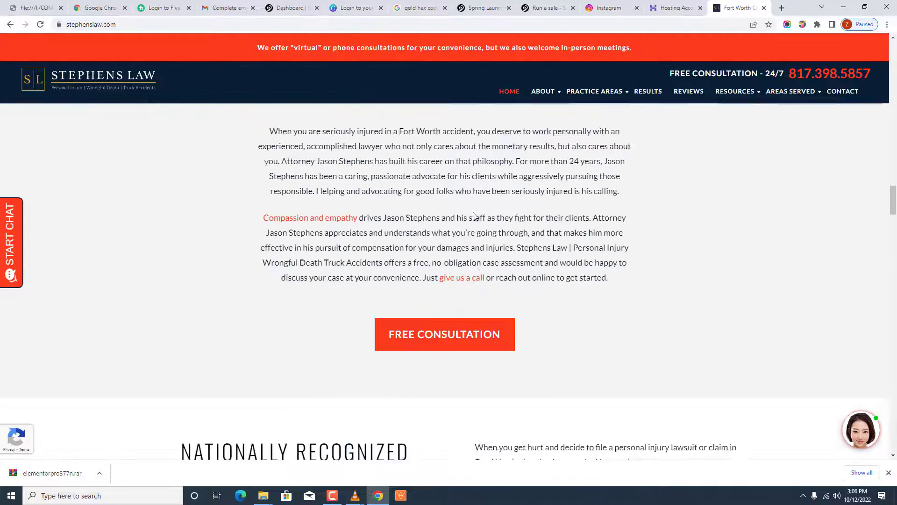
pyautogui.scroll(-20, 475, 226)
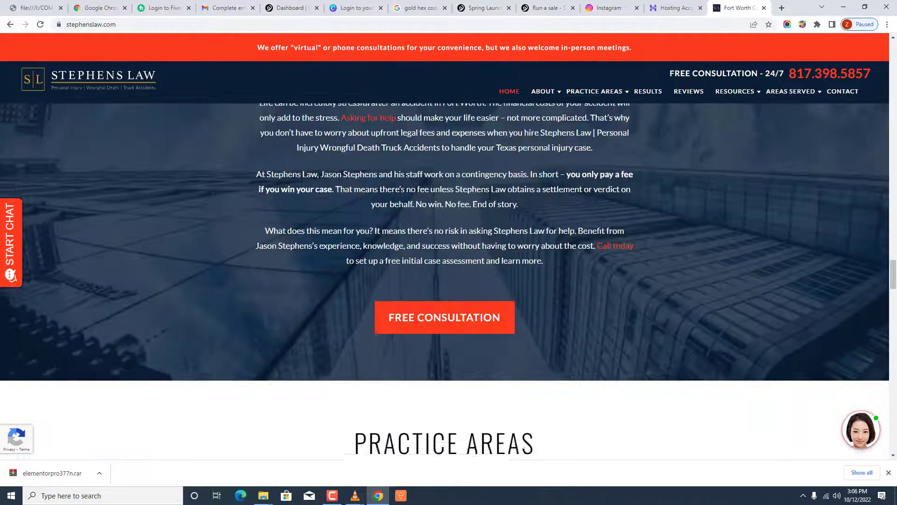
pyautogui.scroll(-20, 497, 230)
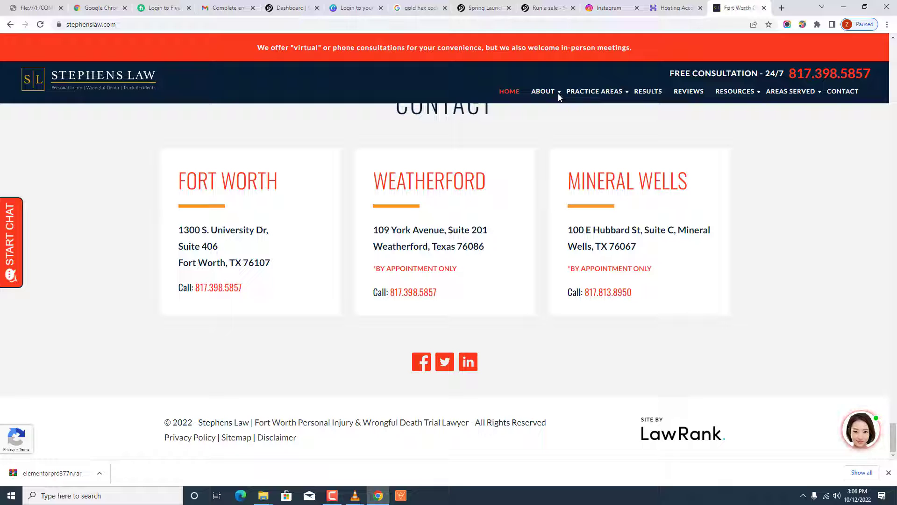
# Switch from the law firm site to the Hostinger hosting account page for donodio.com.
pyautogui.moveTo(730, 94)
pyautogui.click(675, 8)
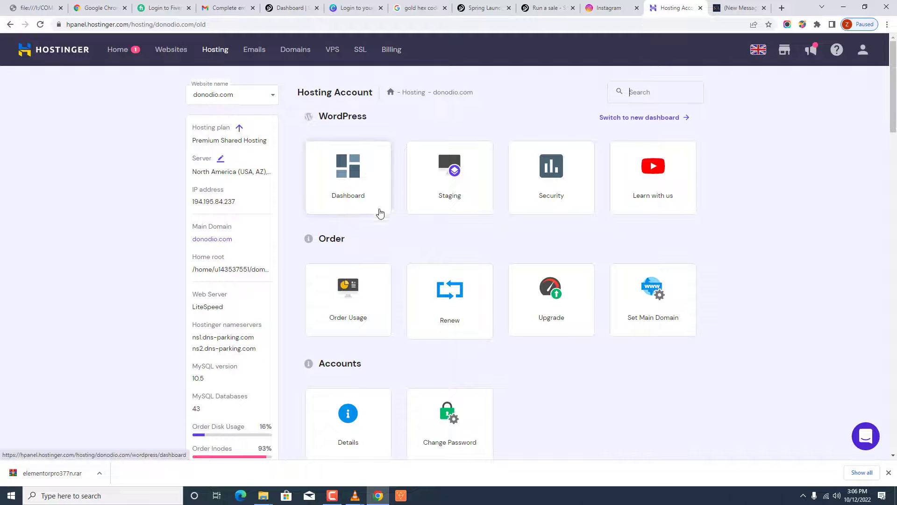
pyautogui.scroll(-3, 392, 232)
pyautogui.scroll(3, 388, 224)
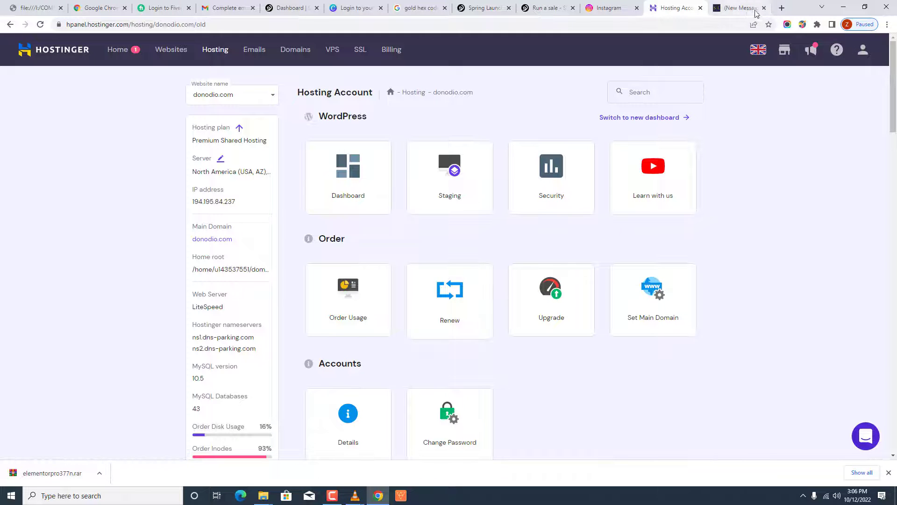
pyautogui.click(737, 7)
pyautogui.click(679, 9)
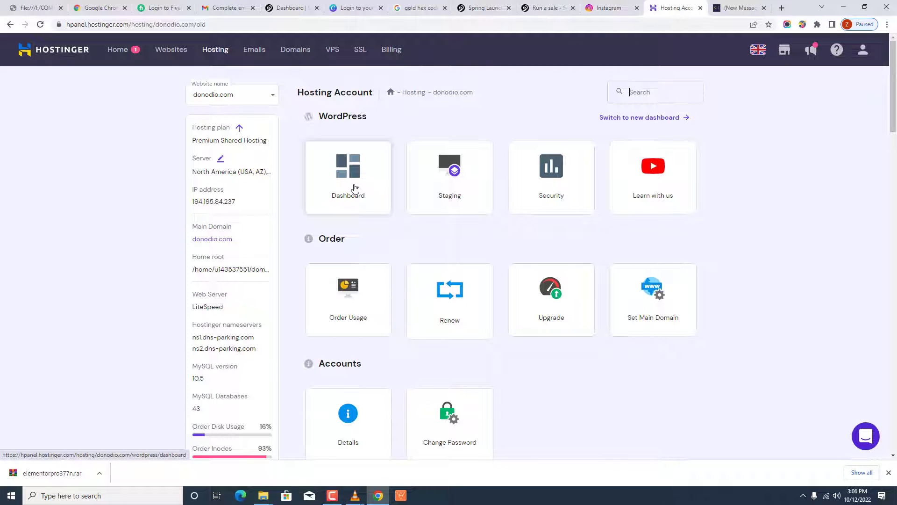
pyautogui.scroll(-1, 354, 189)
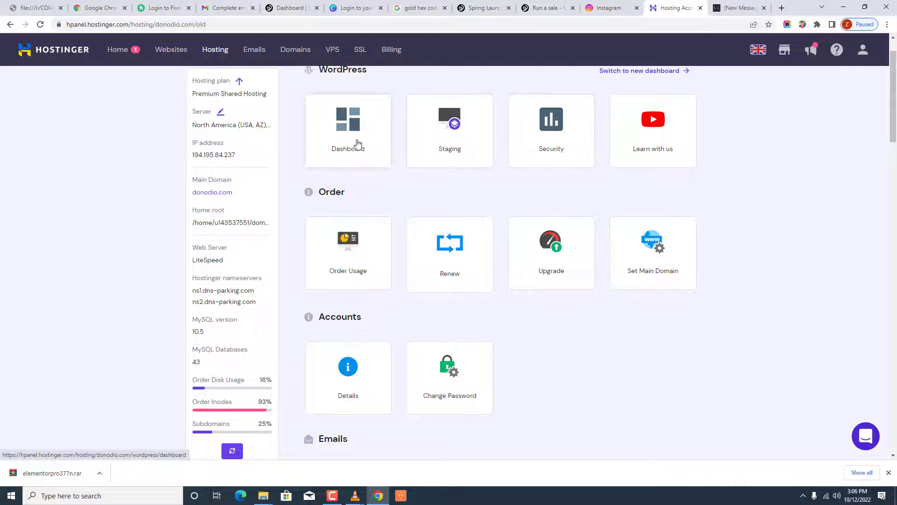
pyautogui.scroll(-8, 358, 145)
pyautogui.scroll(8, 359, 150)
pyautogui.click(357, 140)
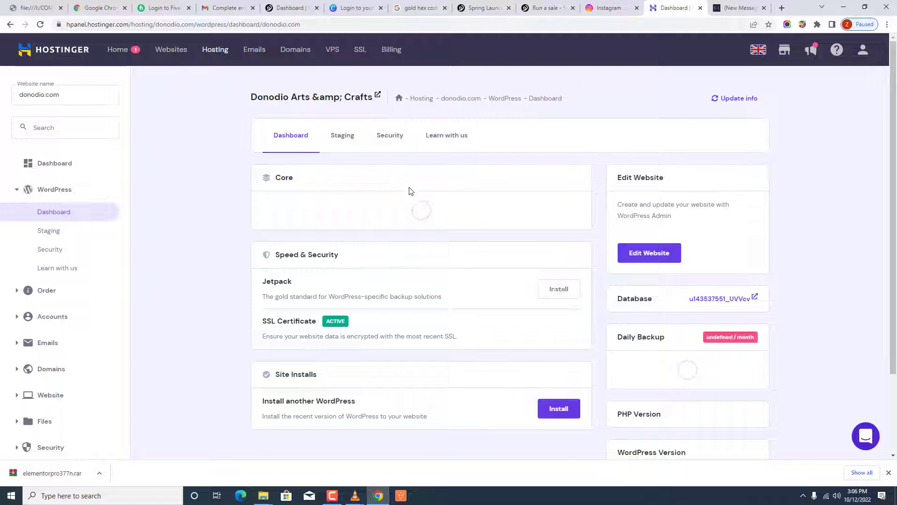
pyautogui.click(10, 27)
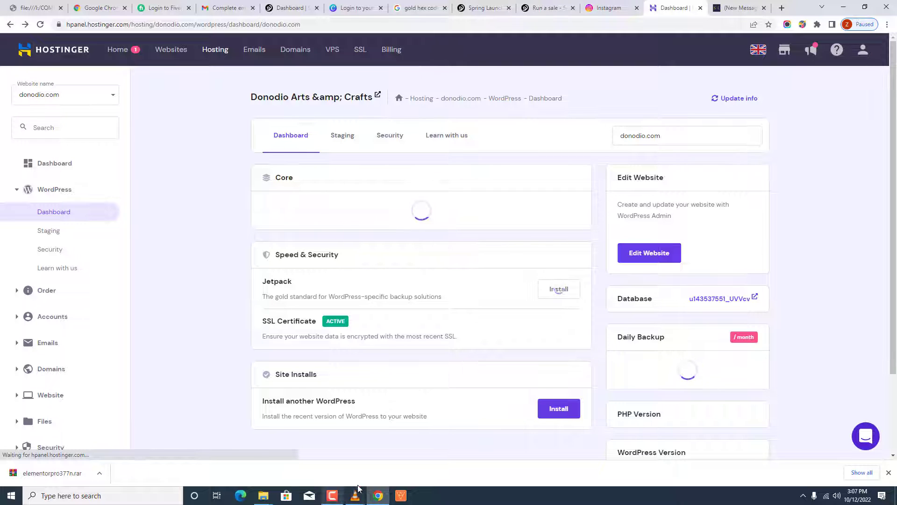
pyautogui.click(332, 496)
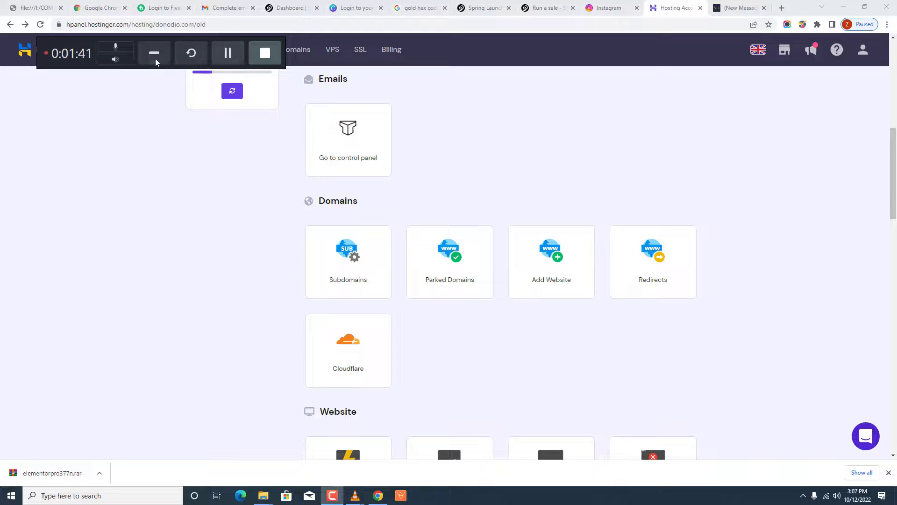
pyautogui.click(154, 52)
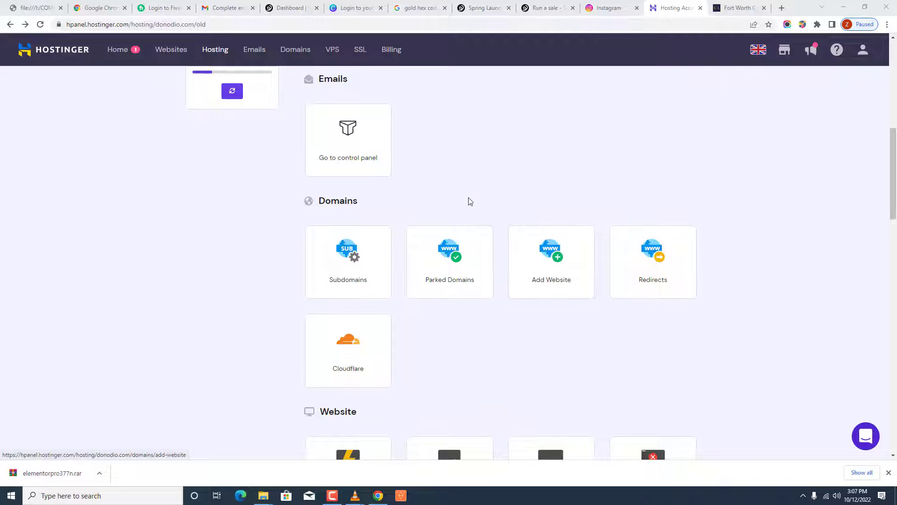
# Open the subdomain management page for donodio.com and close the browser's downloads bar.
pyautogui.scroll(1, 400, 214)
pyautogui.scroll(1, 401, 214)
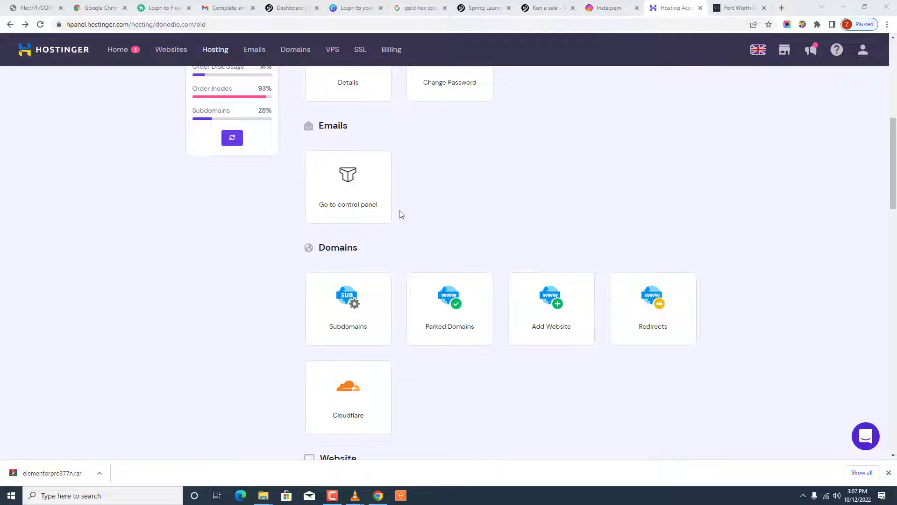
pyautogui.click(375, 300)
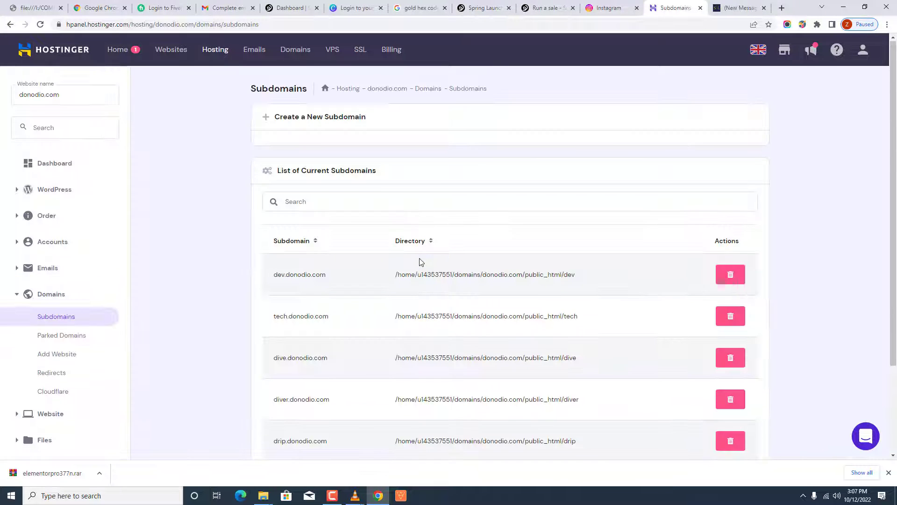
pyautogui.click(889, 474)
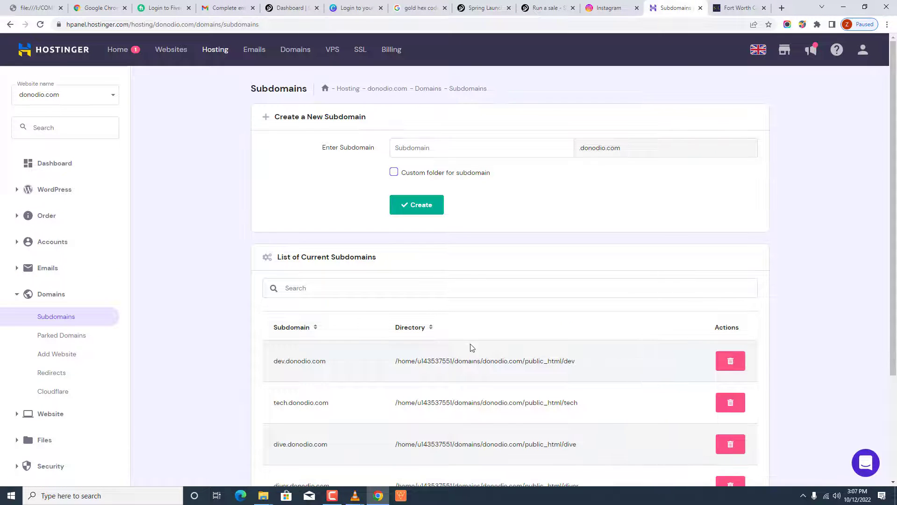
pyautogui.scroll(-2, 470, 346)
pyautogui.scroll(2, 545, 143)
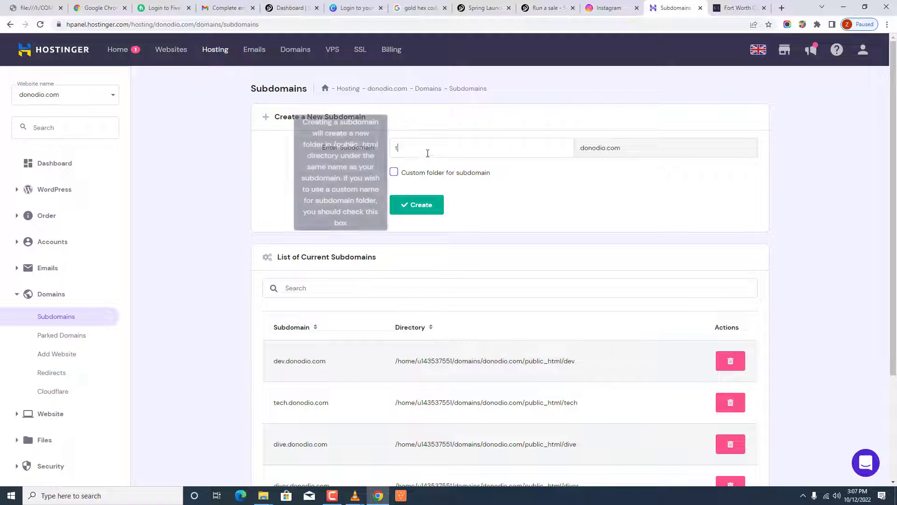
pyautogui.press('BackSpace')
pyautogui.press('BackSpace')
pyautogui.press('BackSpace')
# Review all pages of the current subdomains list, including the full-tutorial.donodio.com entry.
pyautogui.scroll(-3, 471, 309)
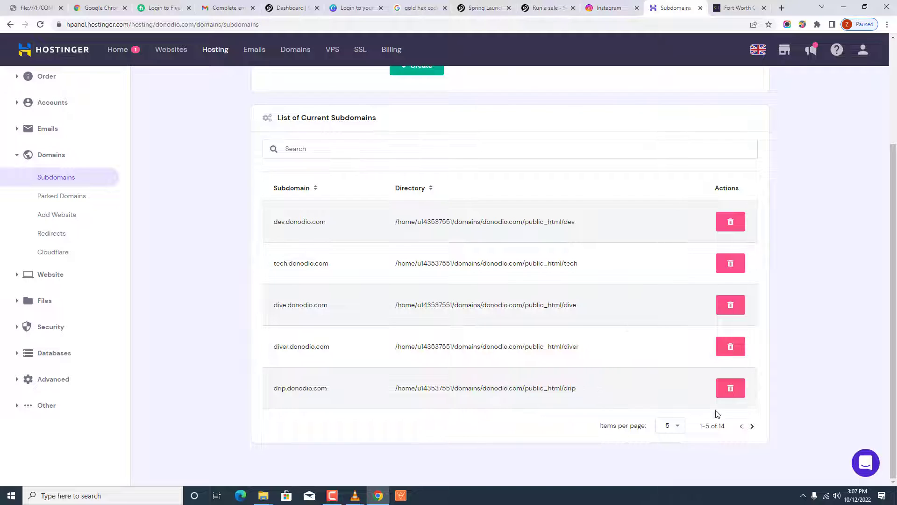
pyautogui.click(750, 427)
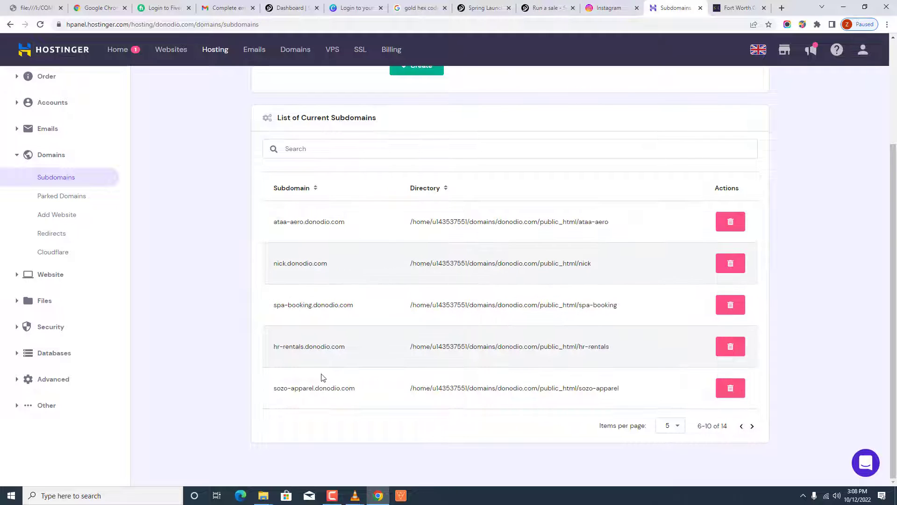
pyautogui.click(753, 426)
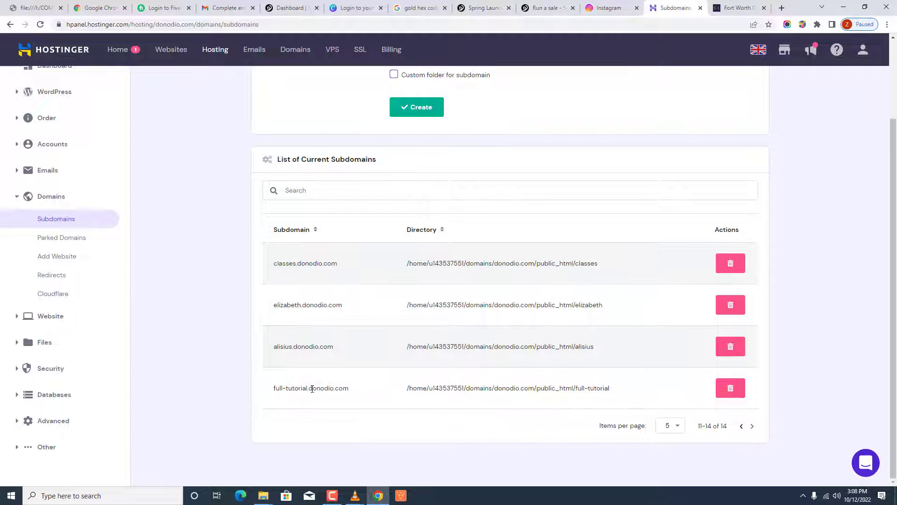
pyautogui.scroll(2, 411, 314)
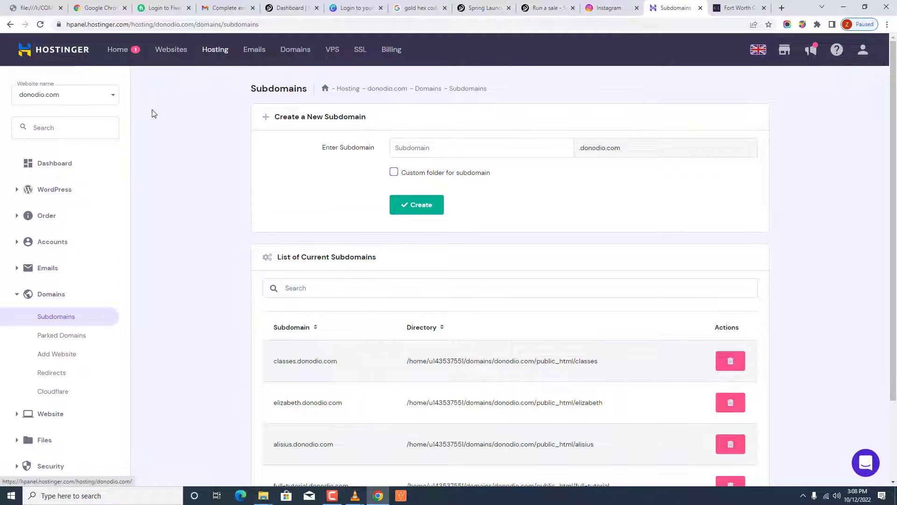
# From the hosting account overview, open the Auto Installer and select WordPress for a new installation.
pyautogui.click(12, 26)
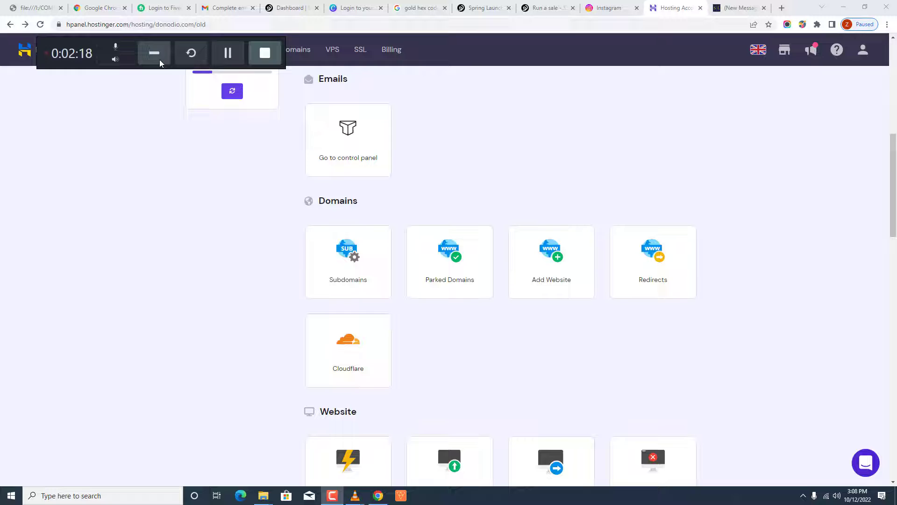
pyautogui.click(158, 60)
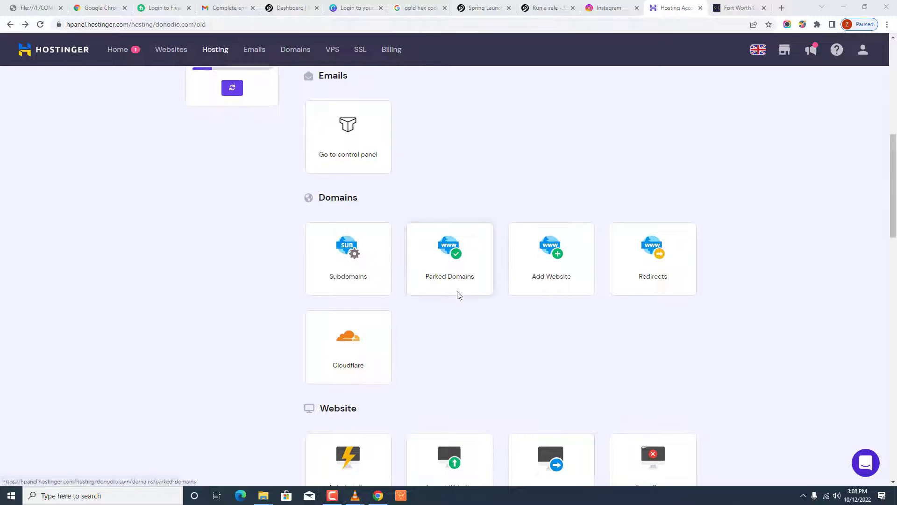
pyautogui.scroll(-5, 457, 296)
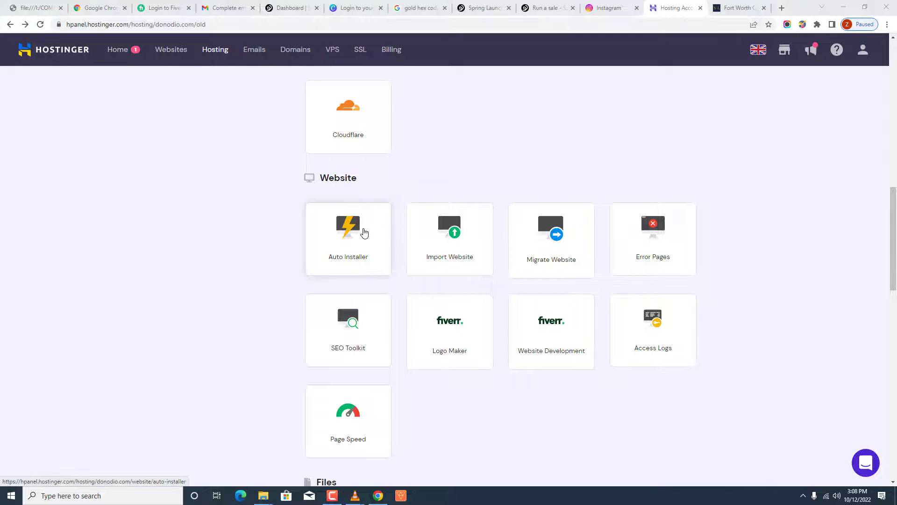
pyautogui.click(364, 232)
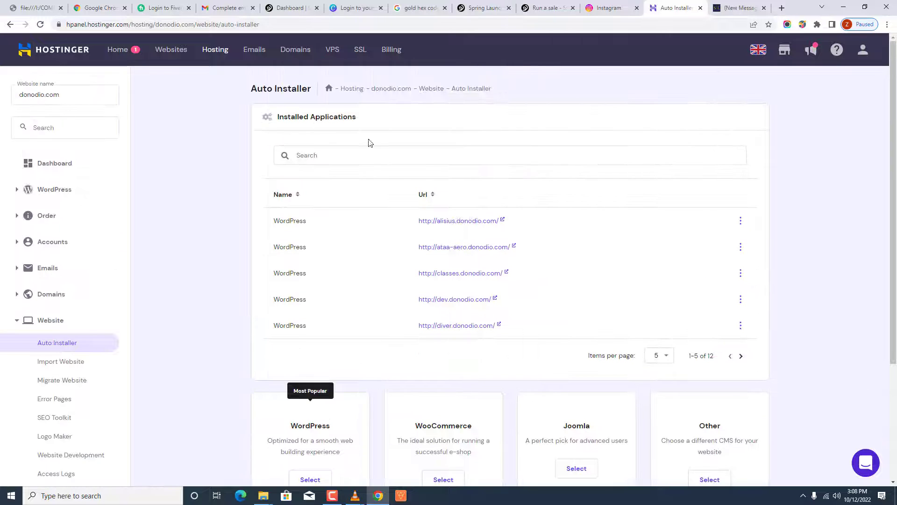
pyautogui.scroll(-3, 394, 213)
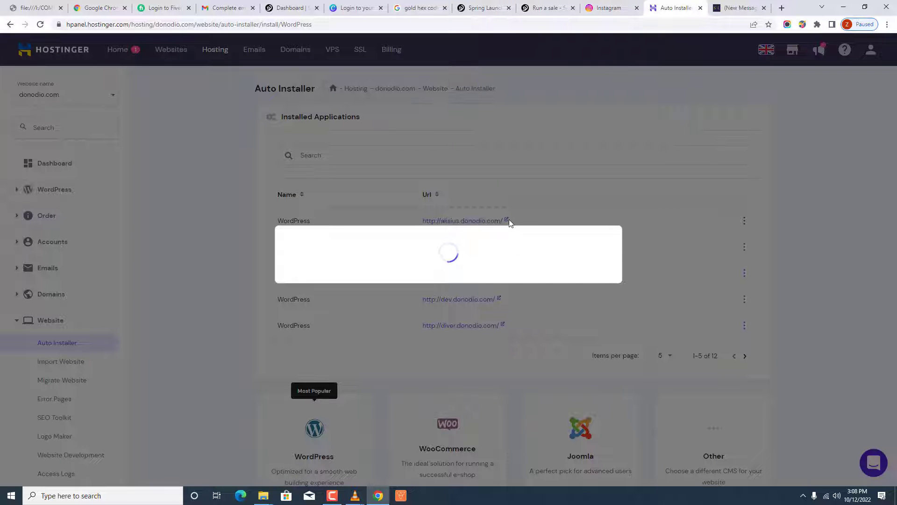
pyautogui.click(332, 496)
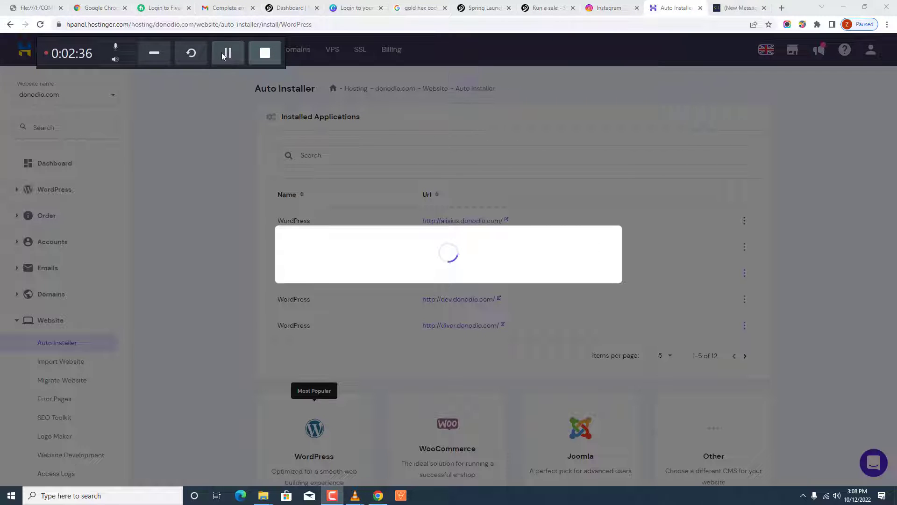
# Expand the advanced options of the WordPress installation form and look through the domains offered for the installation path.
pyautogui.click(162, 56)
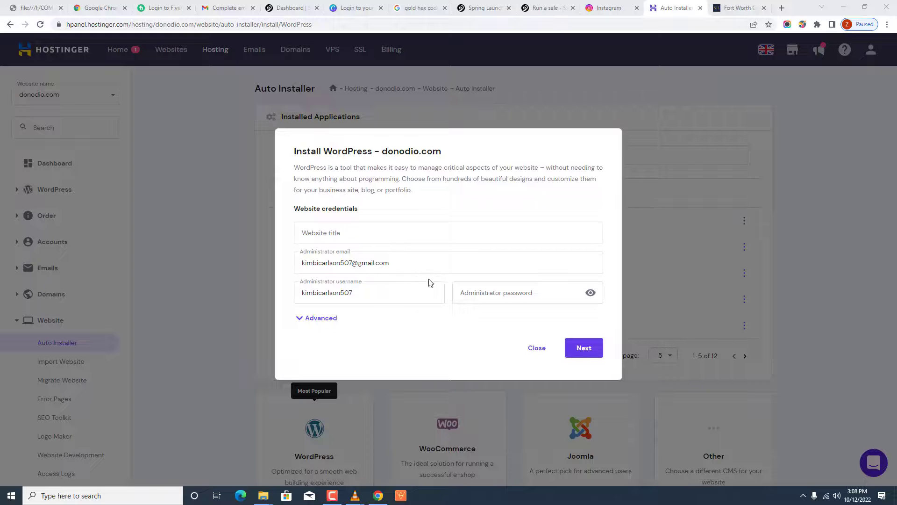
pyautogui.click(315, 320)
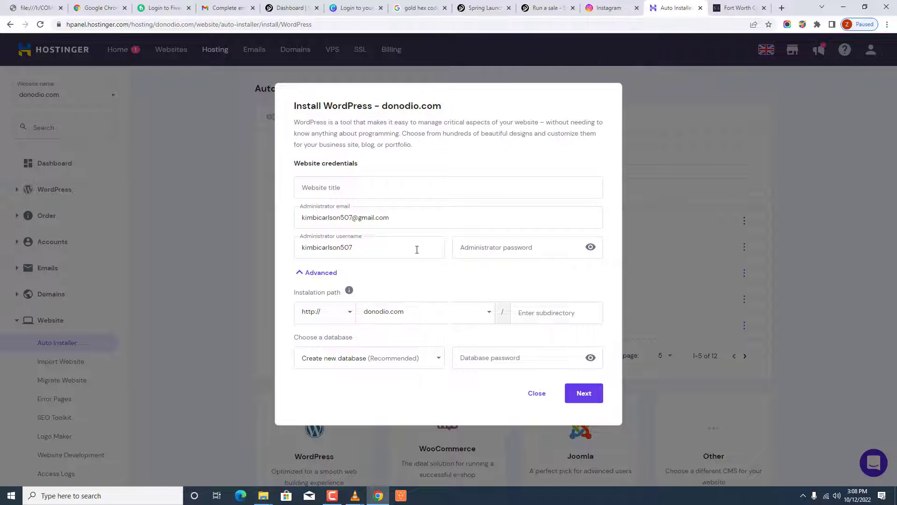
pyautogui.click(447, 311)
pyautogui.scroll(-3, 441, 376)
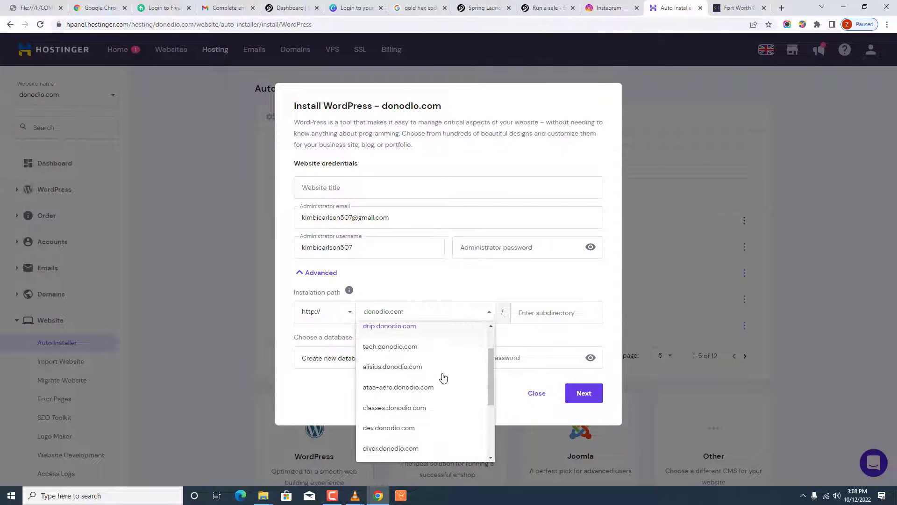
pyautogui.scroll(-1, 444, 376)
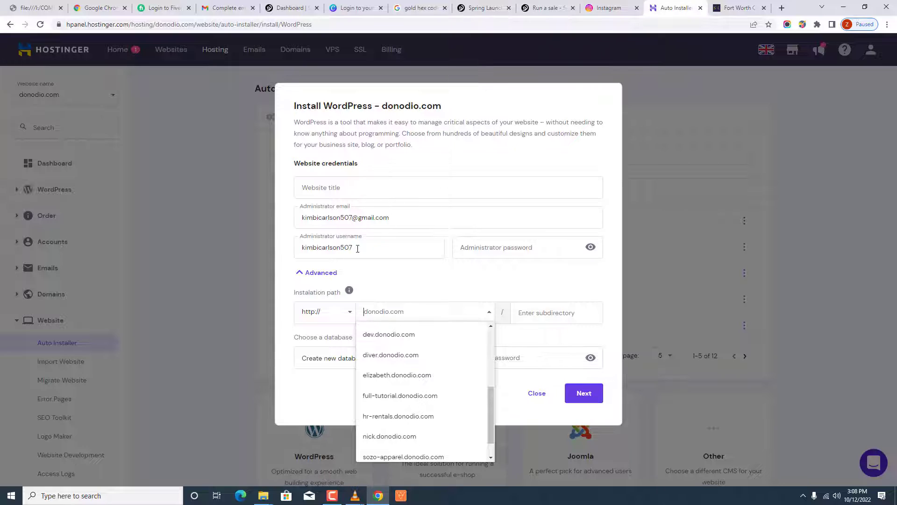
pyautogui.moveTo(357, 249); pyautogui.dragTo(293, 244)
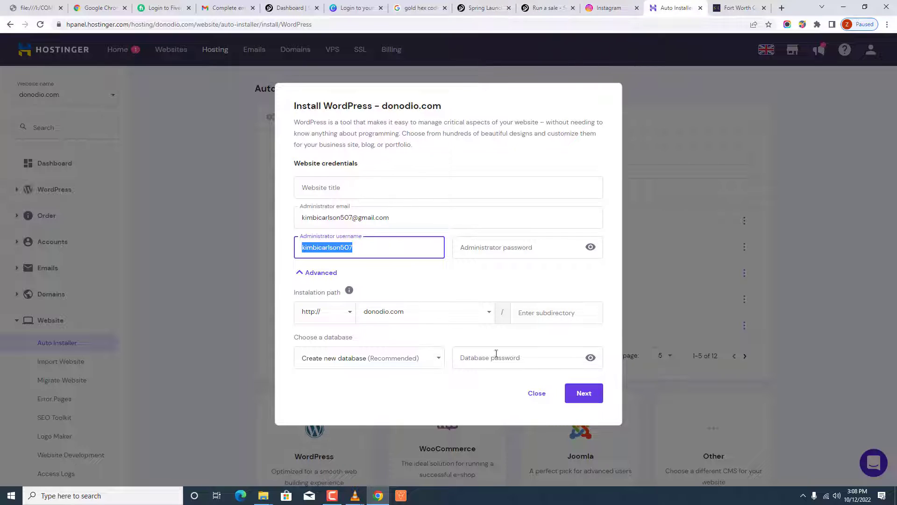
pyautogui.click(371, 245)
pyautogui.click(361, 263)
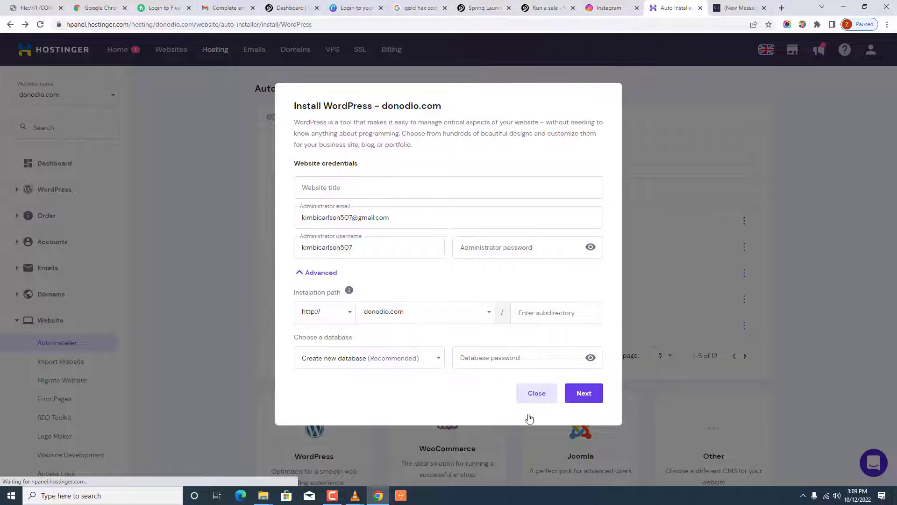
# Start installing another WordPress from the full-tutorial.donodio.com WordPress dashboard.
pyautogui.click(332, 495)
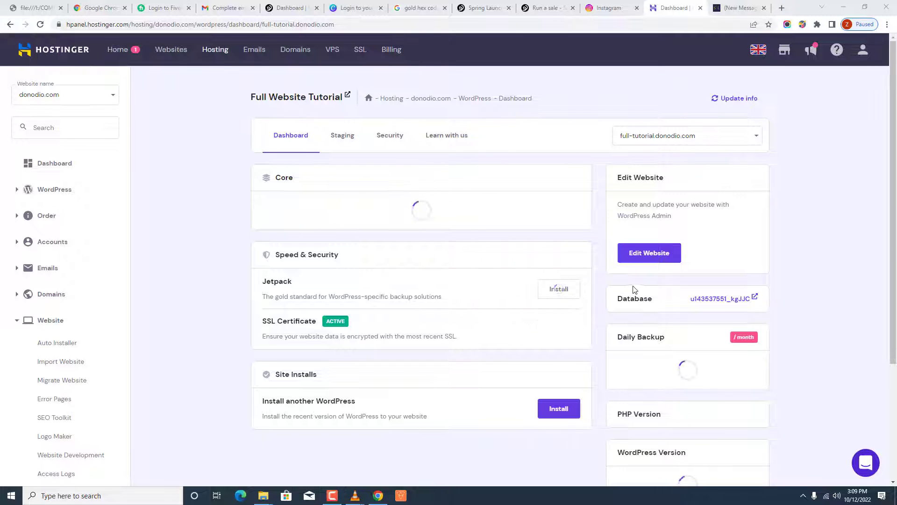
pyautogui.scroll(-2, 635, 294)
pyautogui.scroll(2, 638, 297)
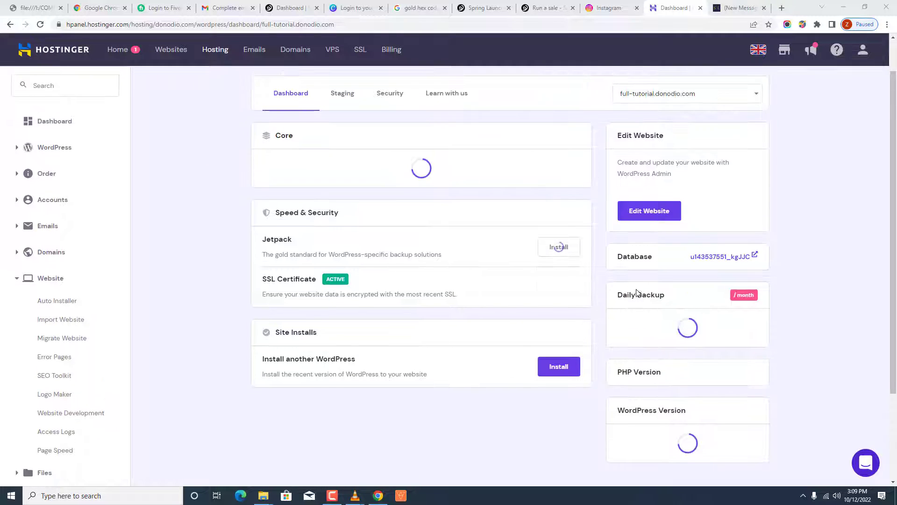
pyautogui.scroll(-2, 409, 400)
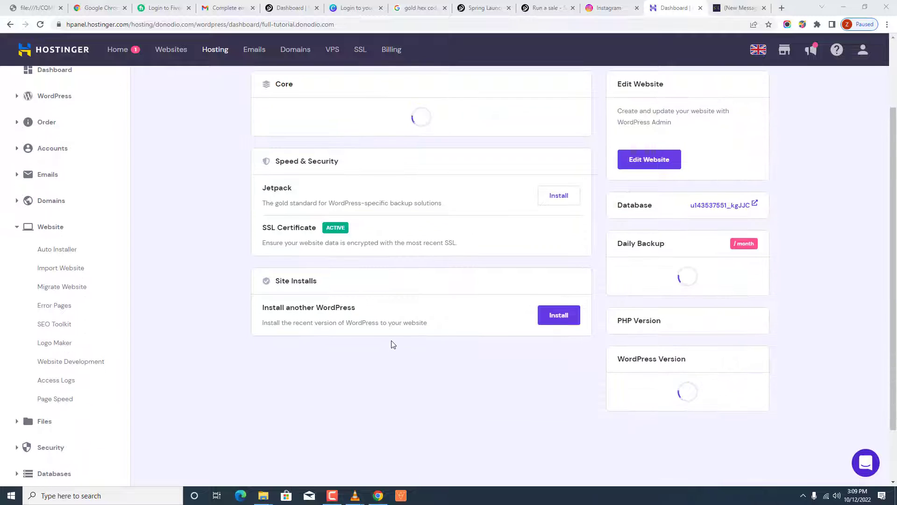
pyautogui.click(554, 320)
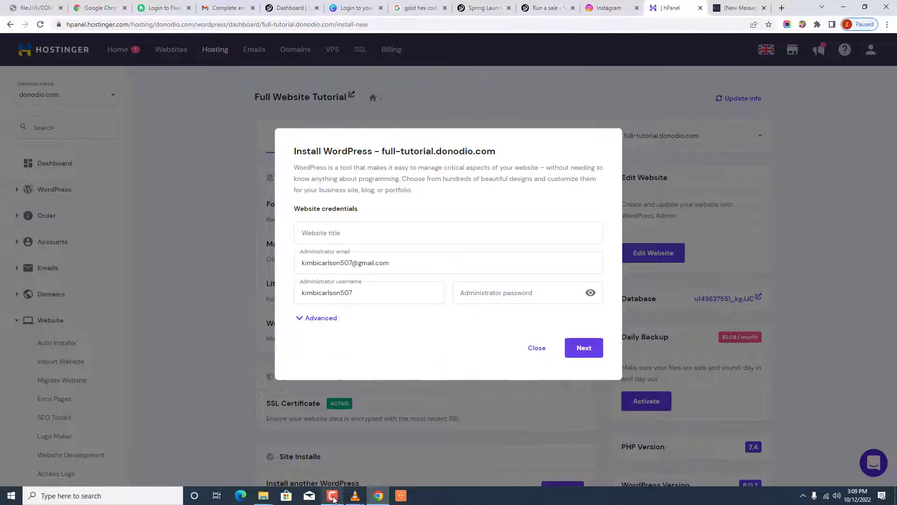
# Clear the prefilled administrator username and administrator email in the WordPress installation form.
pyautogui.doubleClick(350, 293)
pyautogui.press('BackSpace')
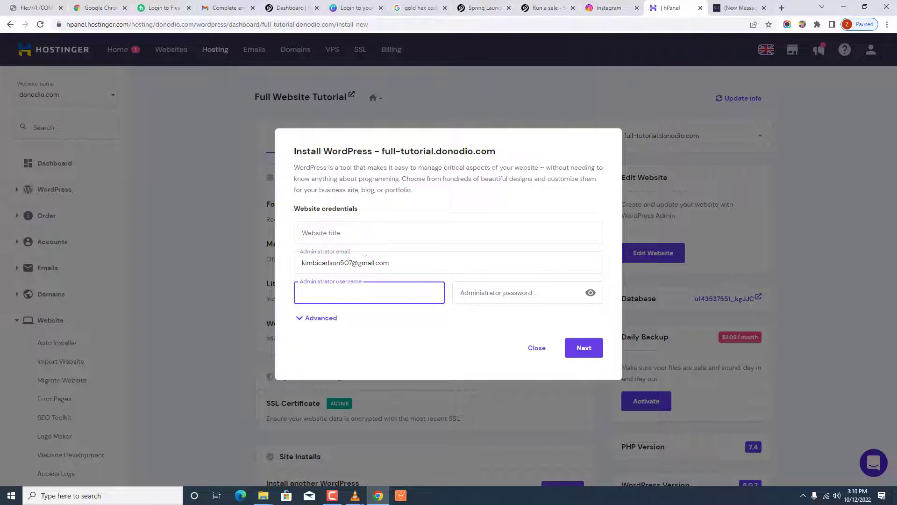
pyautogui.moveTo(383, 263); pyautogui.dragTo(299, 260)
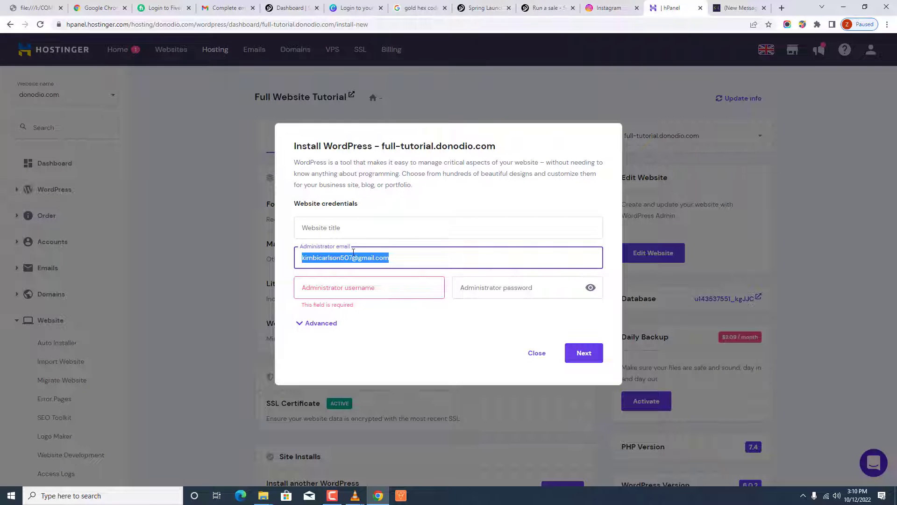
pyautogui.write('v')
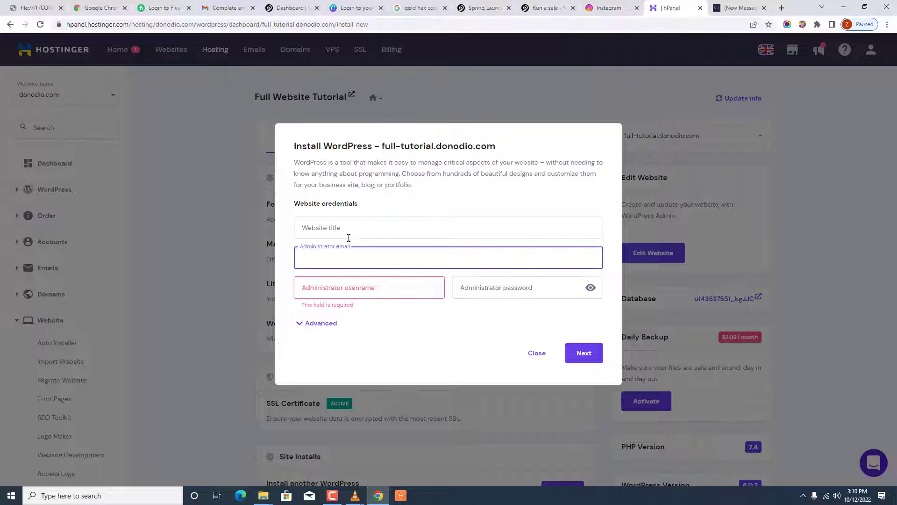
# Enter "Full Website Tutorial Tutorial" as the website title of the new WordPress installation.
pyautogui.click(332, 227)
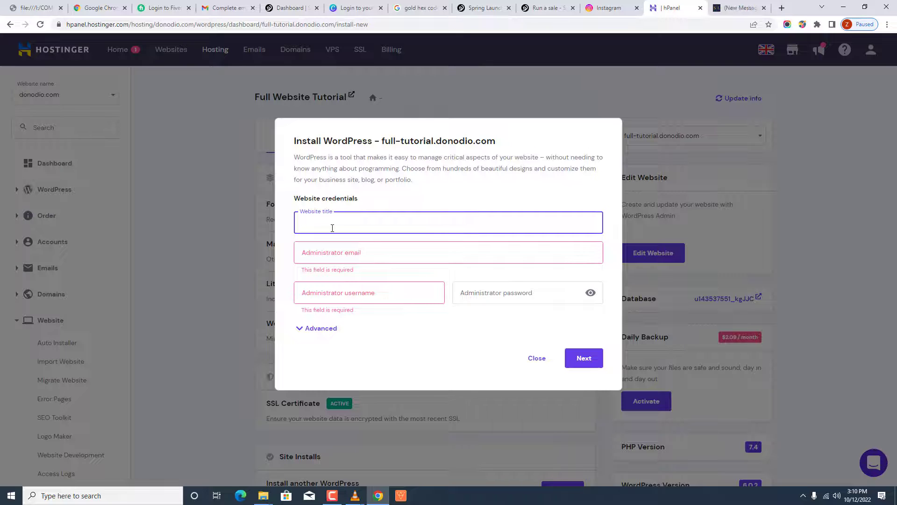
pyautogui.write('Full Tutorial')
pyautogui.write('Websit')
pyautogui.write('e Tutoria')
pyautogui.write('l')
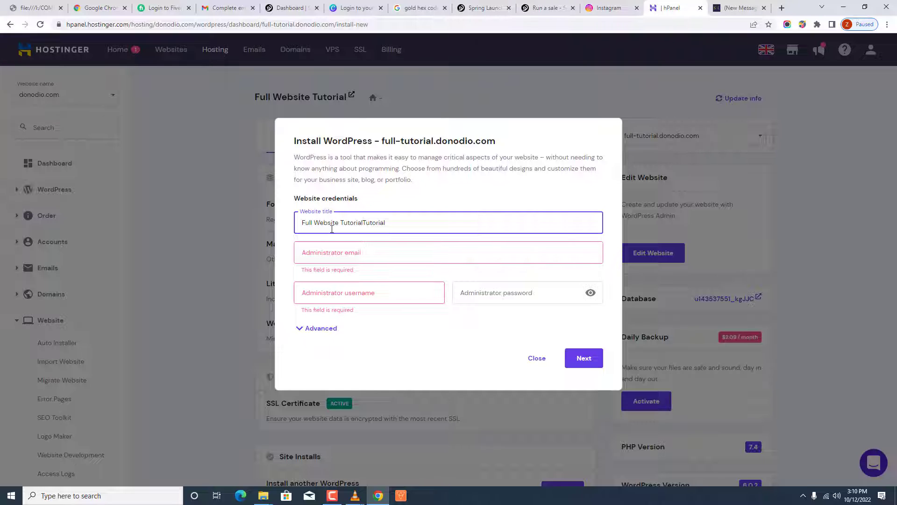
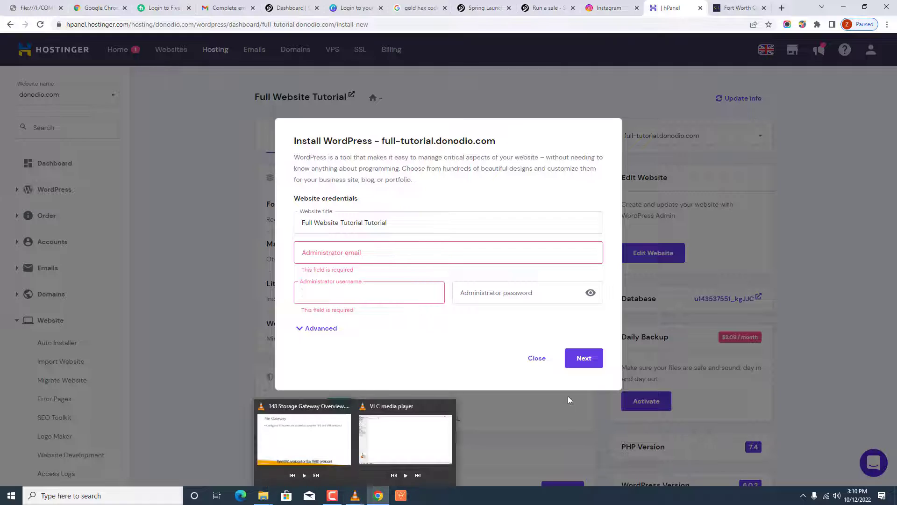
pyautogui.moveTo(347, 499)
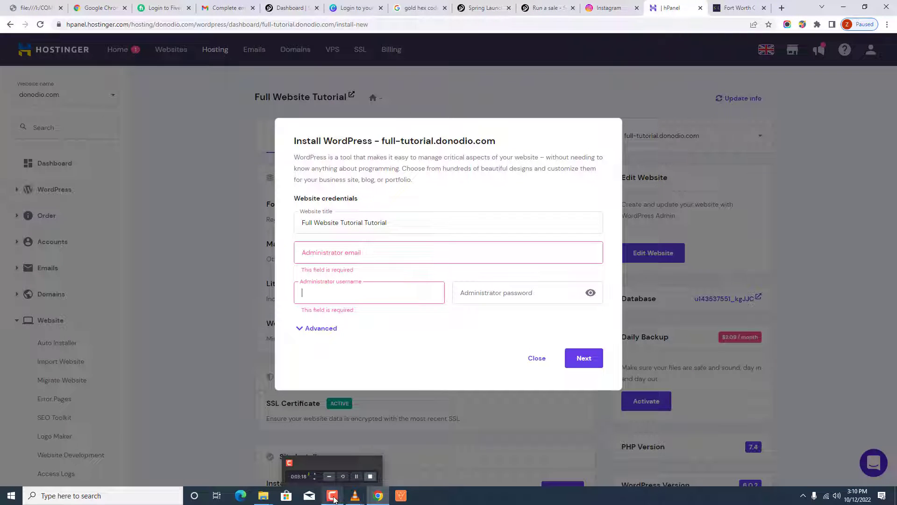
pyautogui.click(333, 499)
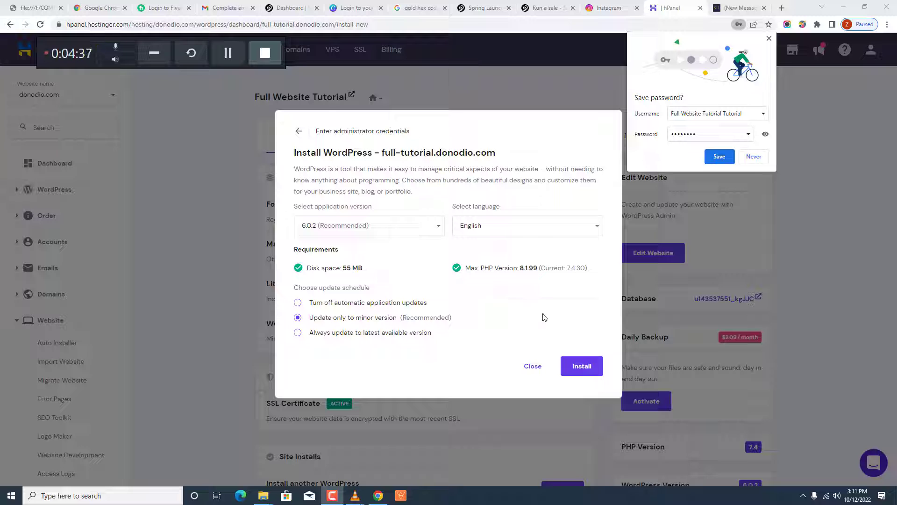
# Install WordPress with the preselected version, language and update schedule, and agree to overwrite the current files on full-tutorial.donodio.com.
pyautogui.click(583, 370)
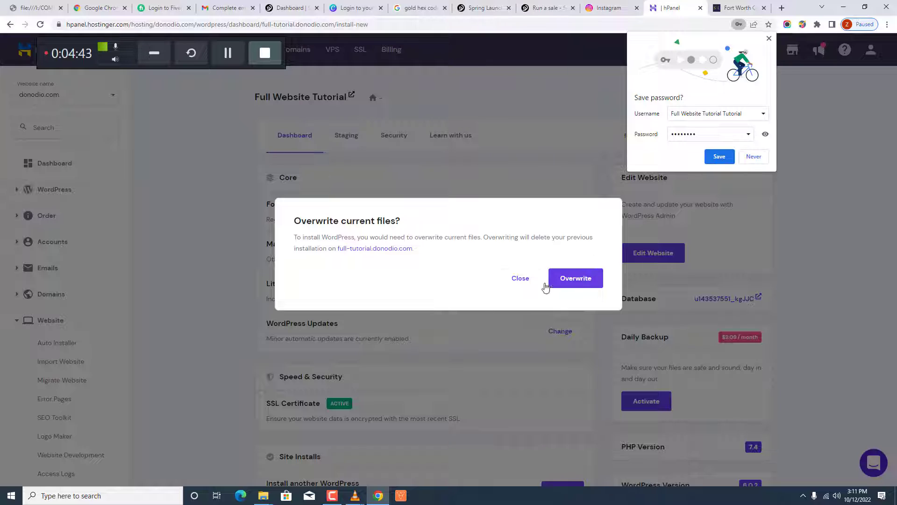
pyautogui.click(575, 279)
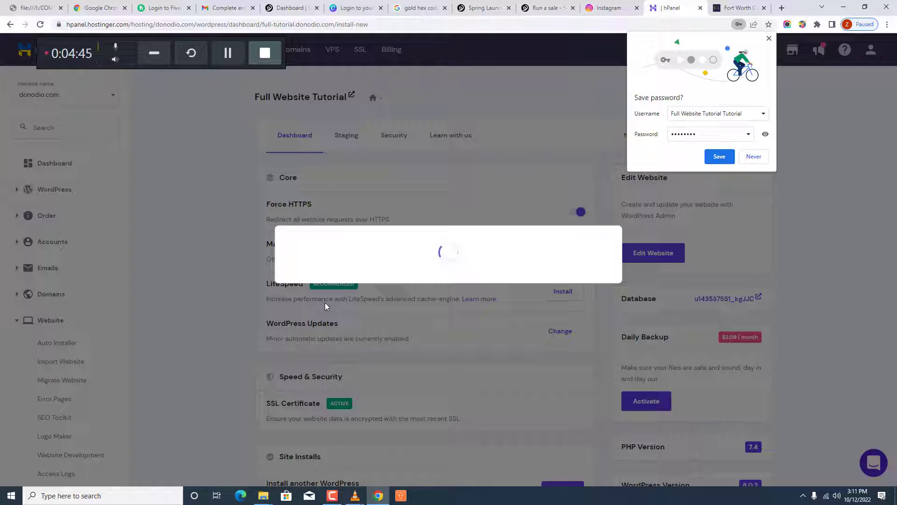
pyautogui.click(334, 497)
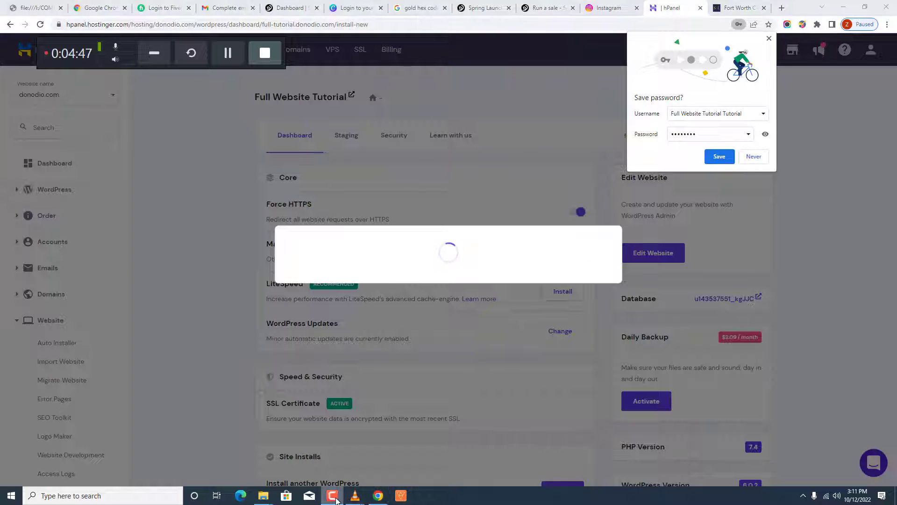
pyautogui.click(227, 53)
pyautogui.click(227, 53)
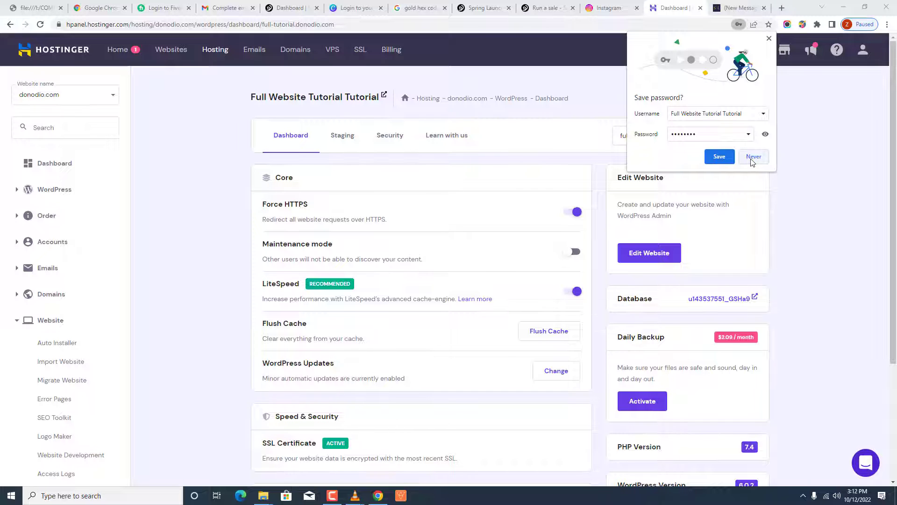
# Save the offered login in the browser, and open the full-tutorial.donodio.com website for editing in WordPress Admin.
pyautogui.click(713, 156)
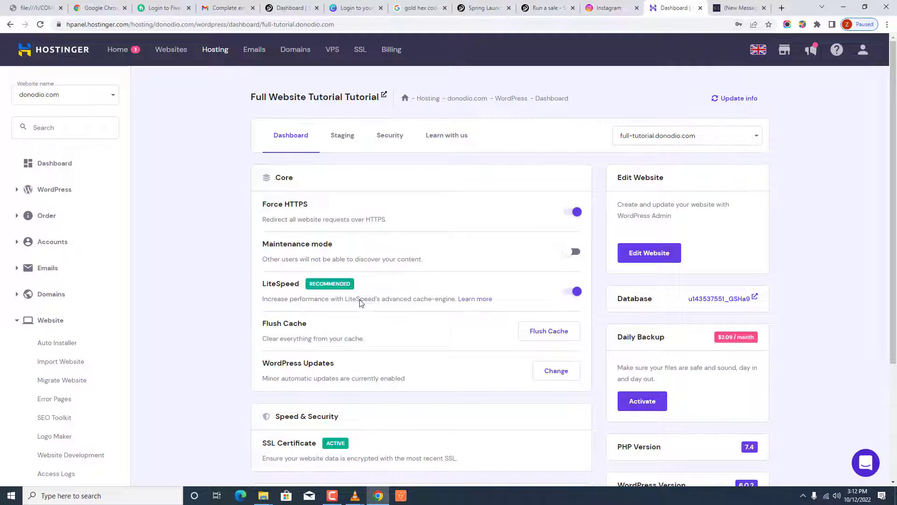
pyautogui.scroll(-3, 457, 299)
pyautogui.scroll(1, 605, 300)
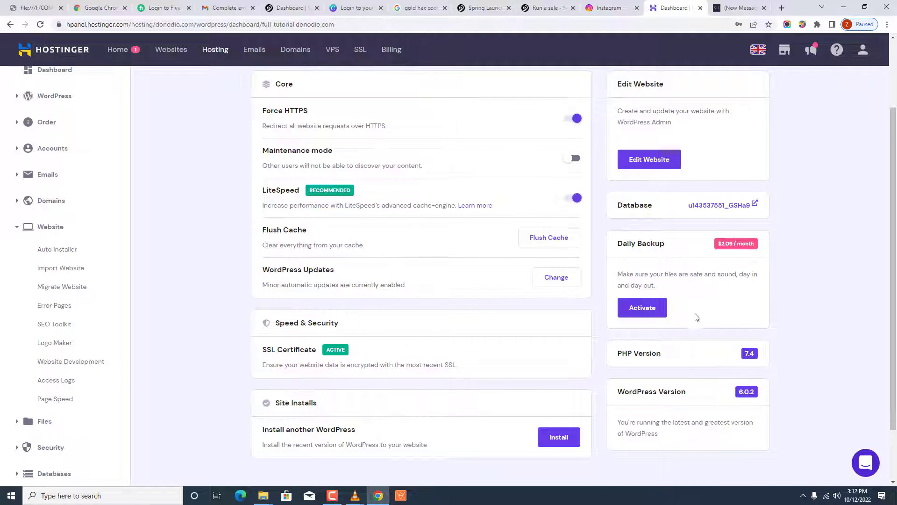
pyautogui.scroll(2, 653, 281)
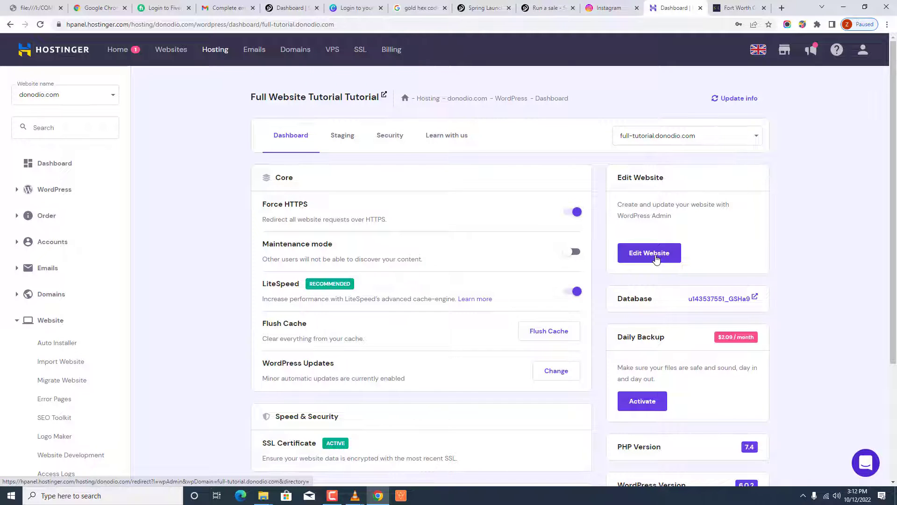
pyautogui.click(656, 257)
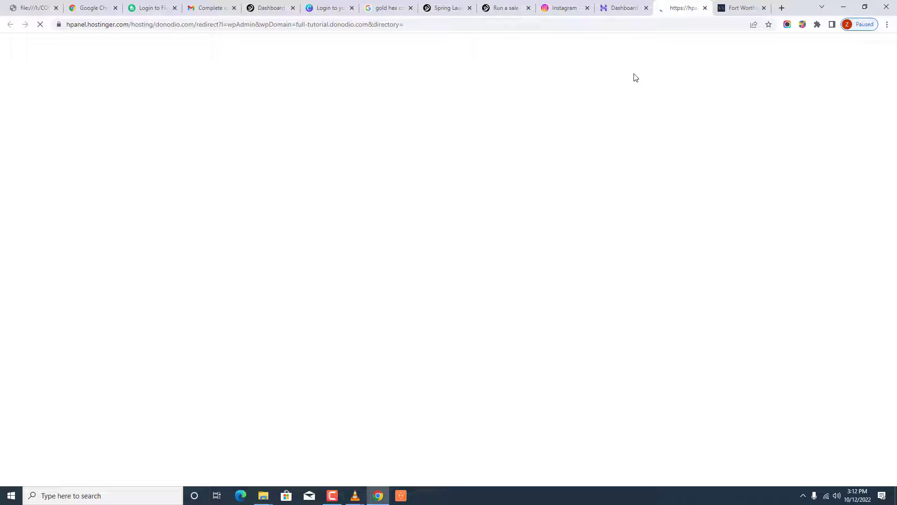
pyautogui.click(736, 8)
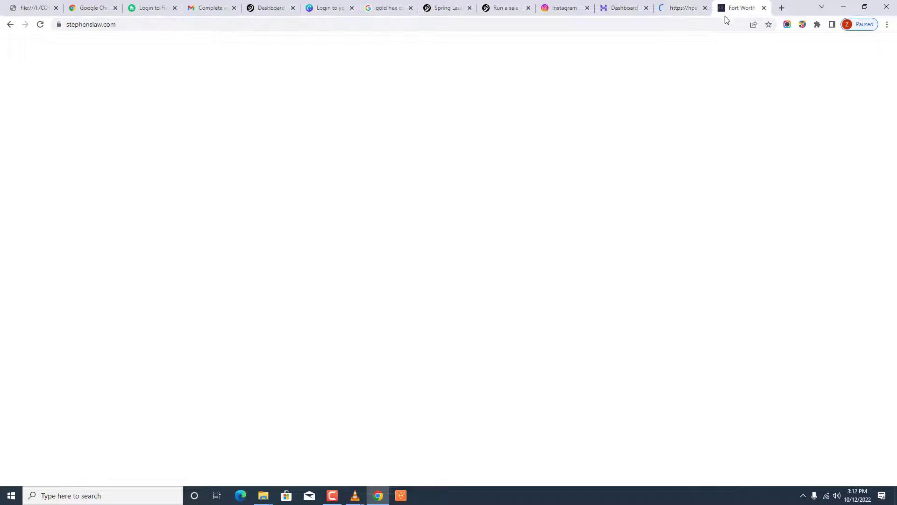
pyautogui.click(683, 8)
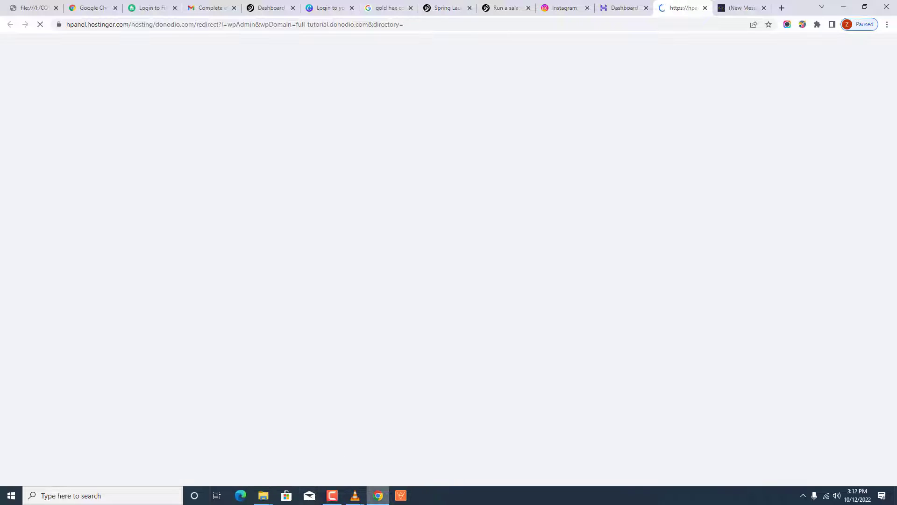
pyautogui.click(328, 497)
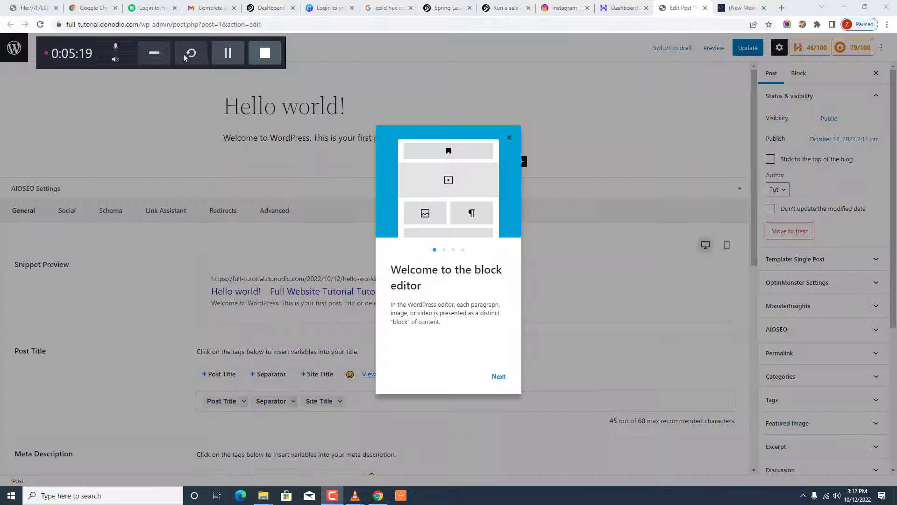
pyautogui.click(154, 52)
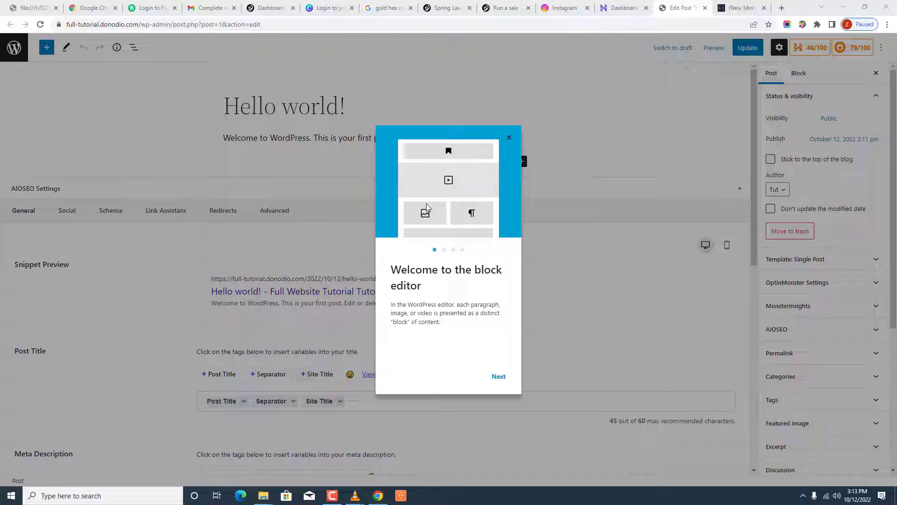
# Close the block editor welcome guide and look over the "Hello world!" post and its AIOSEO settings.
pyautogui.click(508, 137)
pyautogui.scroll(-1, 460, 152)
pyautogui.scroll(-2, 459, 152)
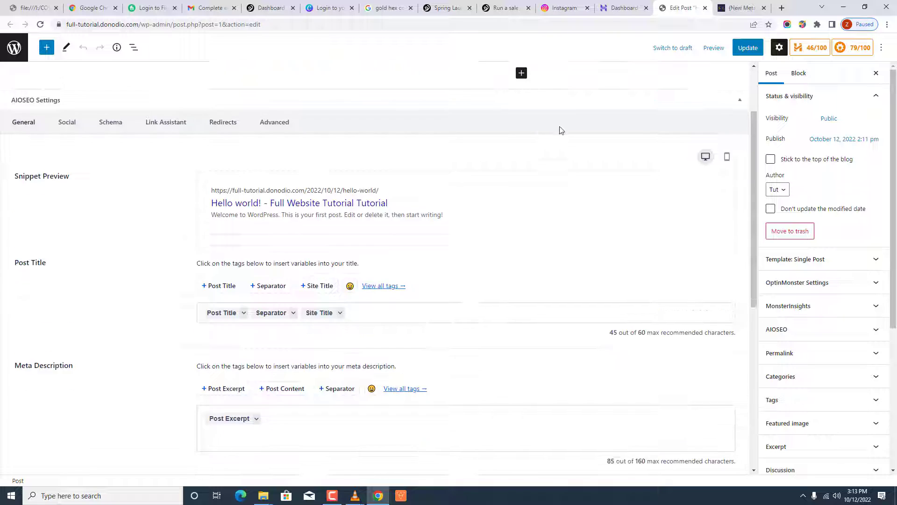
pyautogui.scroll(2, 561, 130)
pyautogui.scroll(-3, 290, 297)
pyautogui.scroll(3, 209, 235)
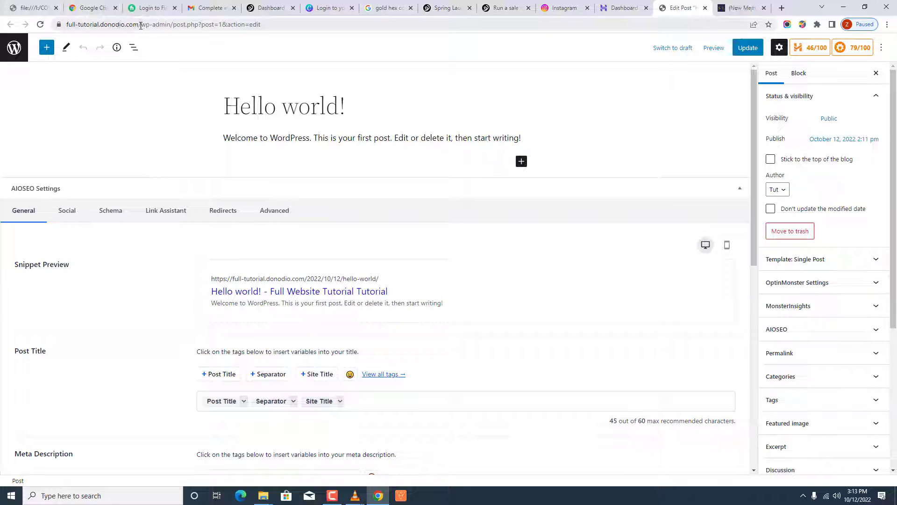
# Shorten the page address to full-tutorial.donodio.com/wp-admin and load the WordPress admin dashboard.
pyautogui.moveTo(172, 24); pyautogui.dragTo(393, 27)
pyautogui.press('BackSpace')
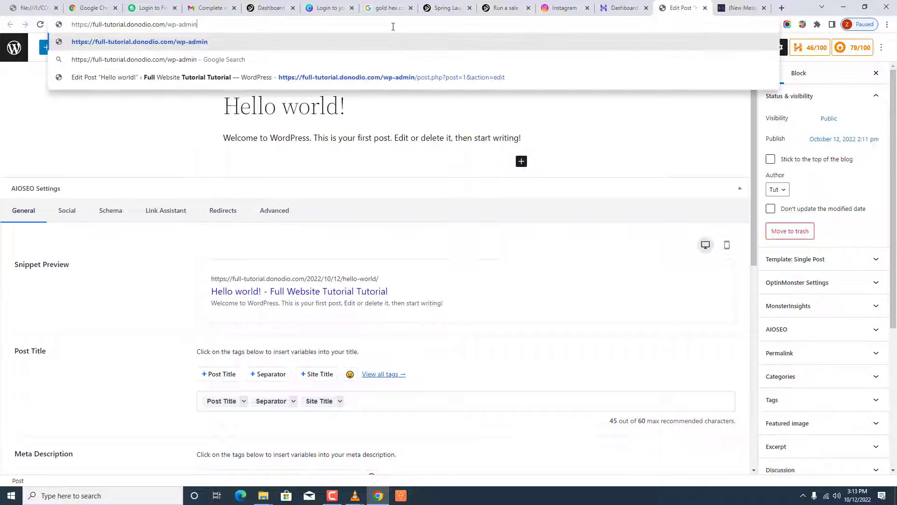
pyautogui.press('Return')
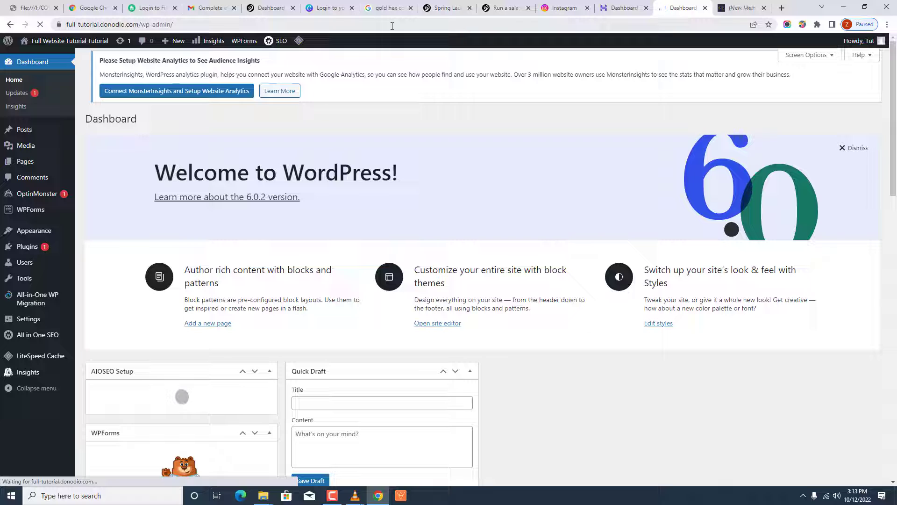
pyautogui.scroll(-1, 137, 189)
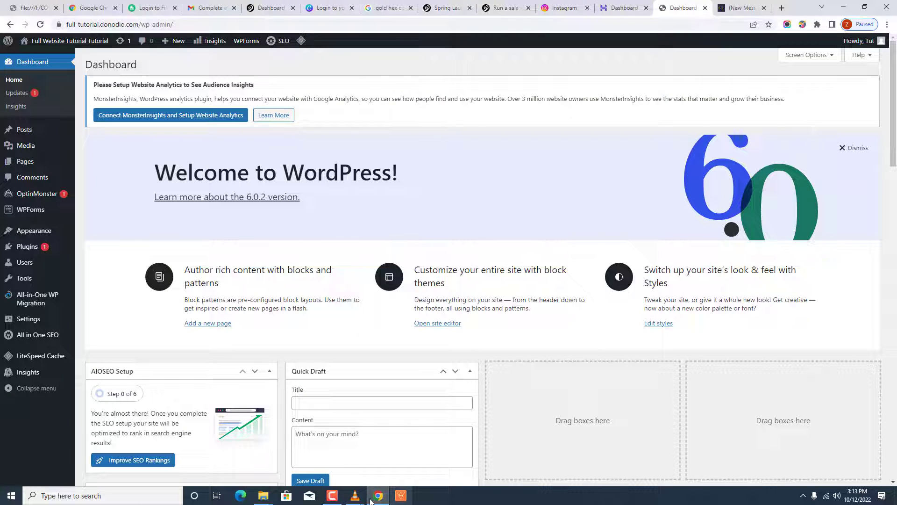
pyautogui.click(332, 496)
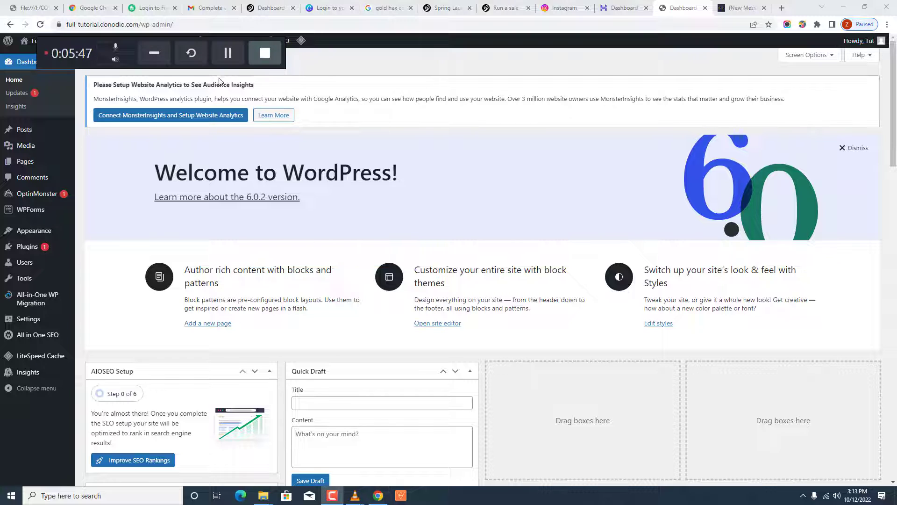
pyautogui.click(155, 53)
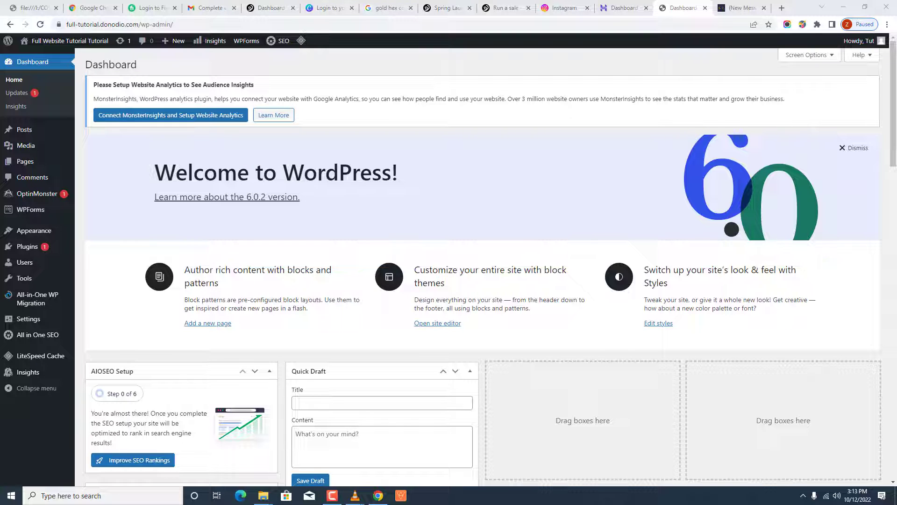
# Hide every dashboard box and the Welcome banner through the screen options, keeping only Site Health Status shown.
pyautogui.click(795, 56)
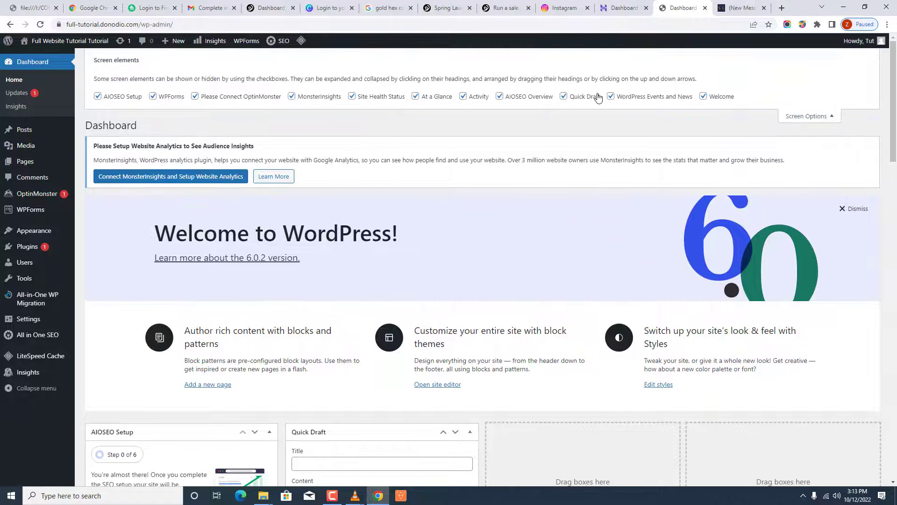
pyautogui.click(610, 97)
pyautogui.click(702, 97)
pyautogui.click(564, 97)
pyautogui.click(497, 98)
pyautogui.click(463, 97)
pyautogui.click(416, 96)
pyautogui.click(292, 96)
pyautogui.click(195, 96)
pyautogui.click(152, 97)
pyautogui.click(98, 96)
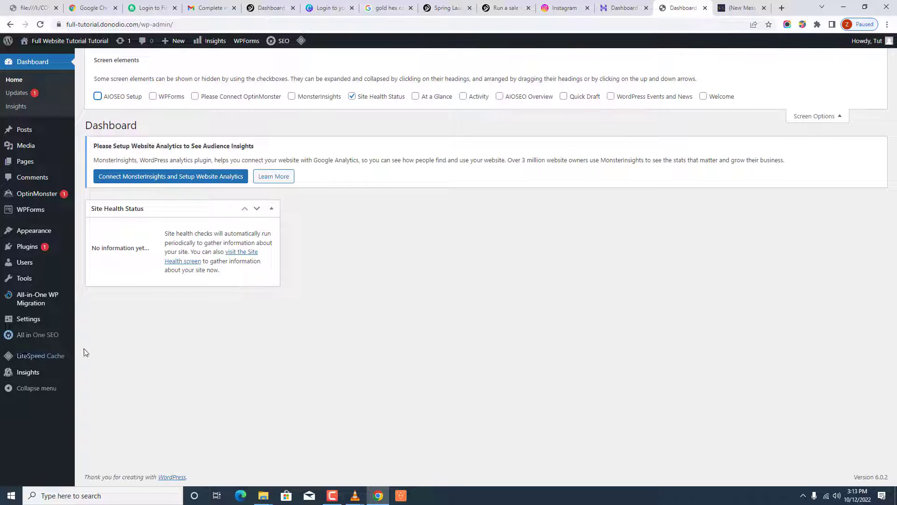
# Select all installed plugins and deactivate them with a bulk action.
pyautogui.click(28, 247)
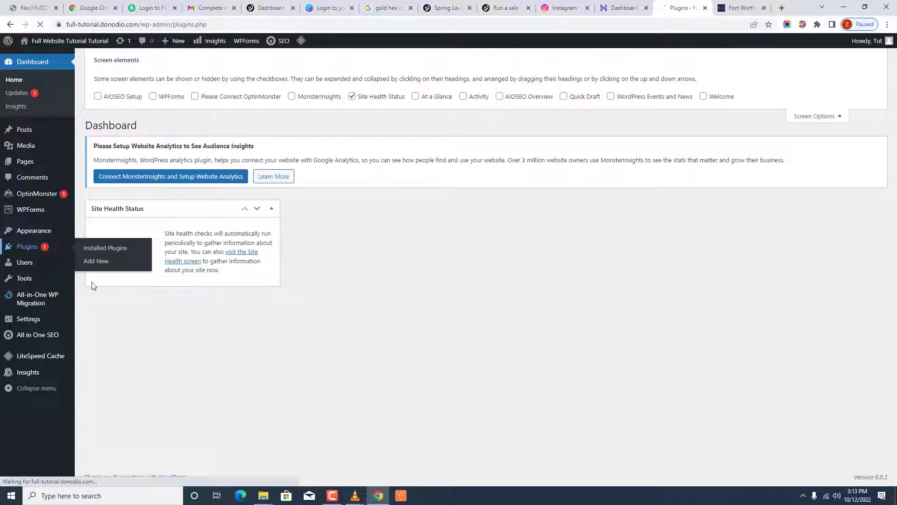
pyautogui.scroll(-4, 147, 262)
pyautogui.scroll(-1, 147, 261)
pyautogui.scroll(5, 144, 254)
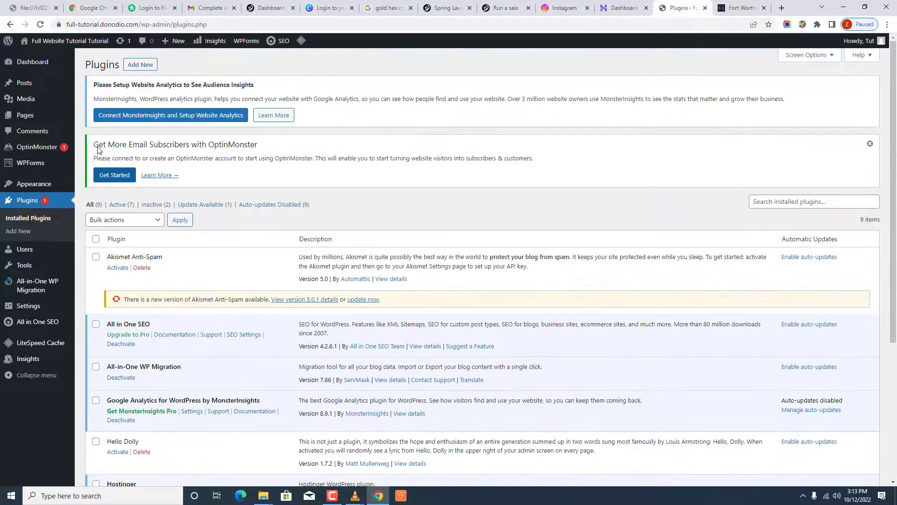
pyautogui.click(96, 239)
pyautogui.click(125, 219)
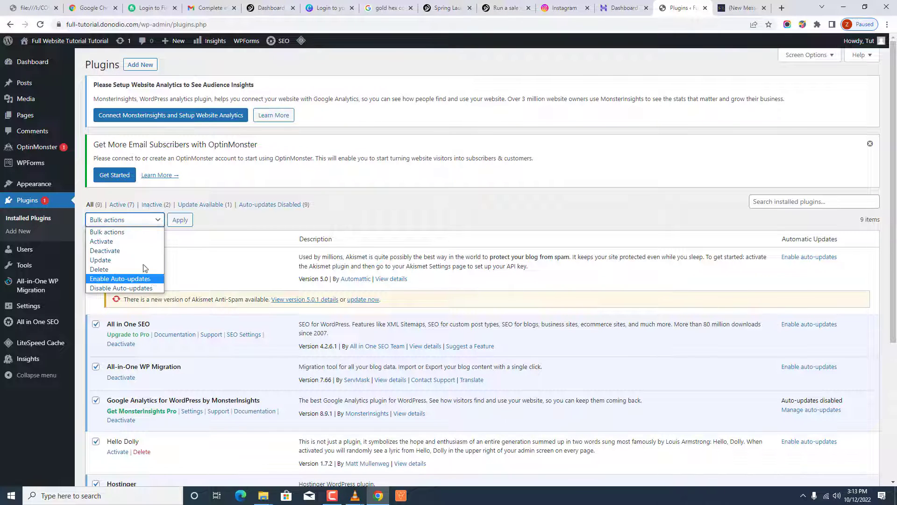
pyautogui.click(115, 253)
pyautogui.scroll(-3, 110, 252)
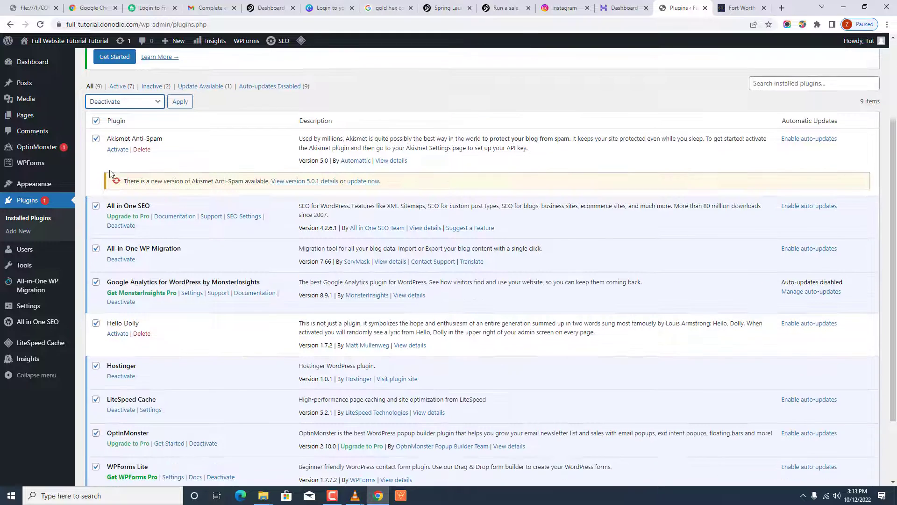
pyautogui.click(180, 86)
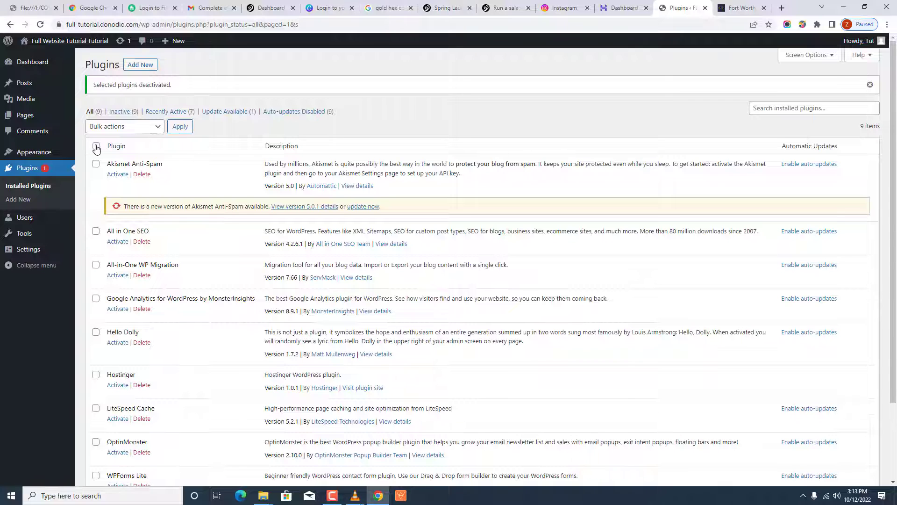
# Bulk-delete all the deactivated plugins together with their data, and reload the installed plugins list.
pyautogui.click(96, 147)
pyautogui.click(139, 126)
pyautogui.click(151, 177)
pyautogui.click(179, 126)
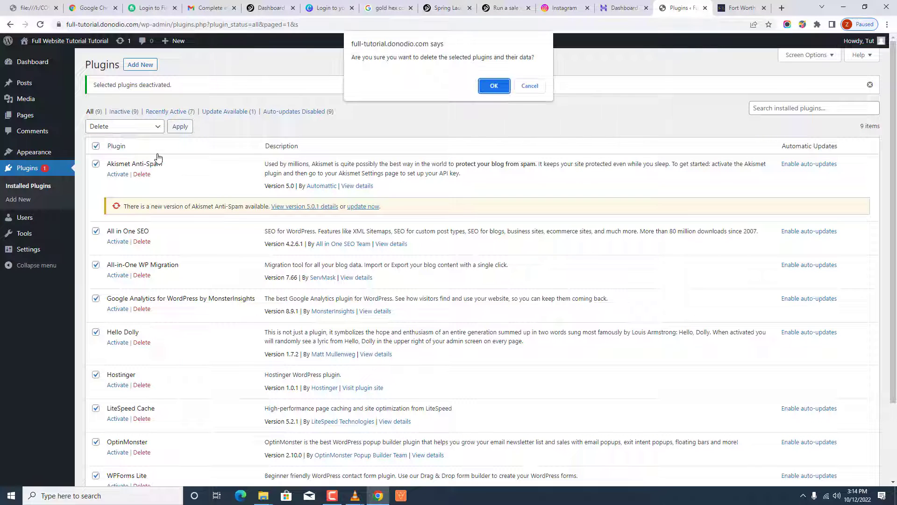
pyautogui.click(494, 87)
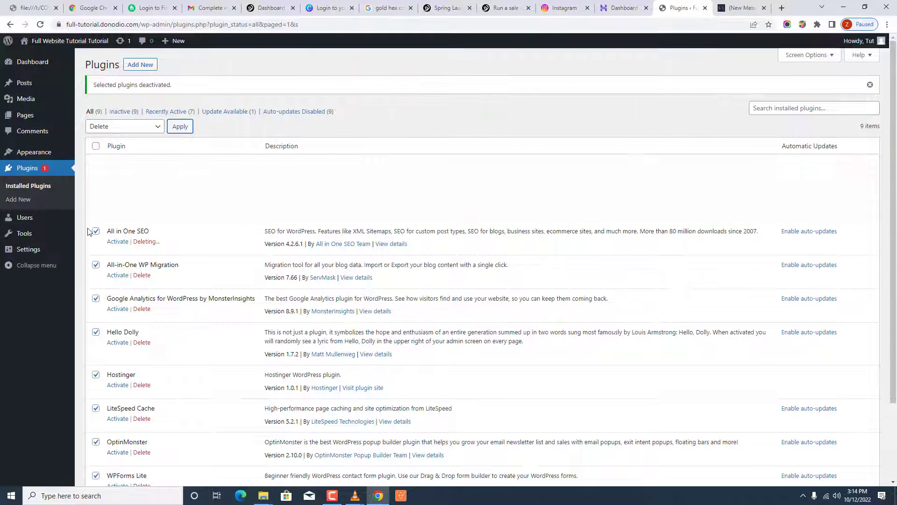
pyautogui.moveTo(44, 155)
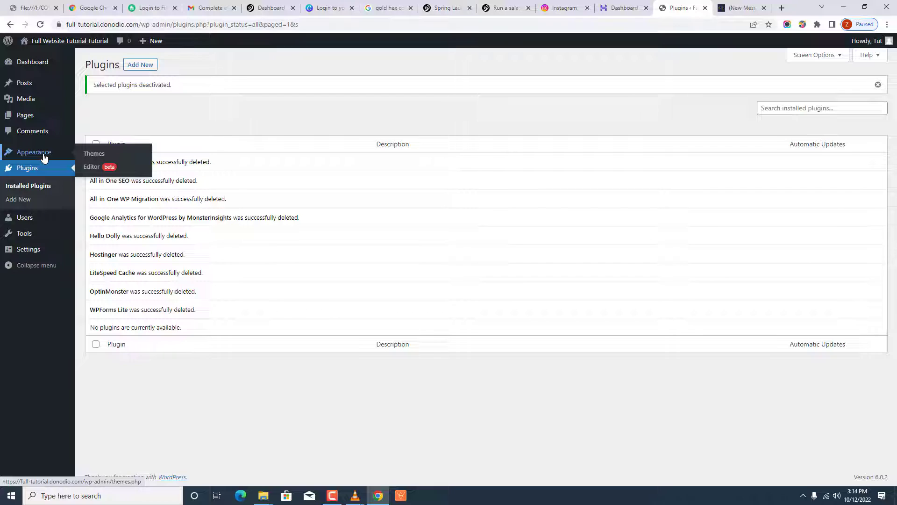
pyautogui.click(26, 187)
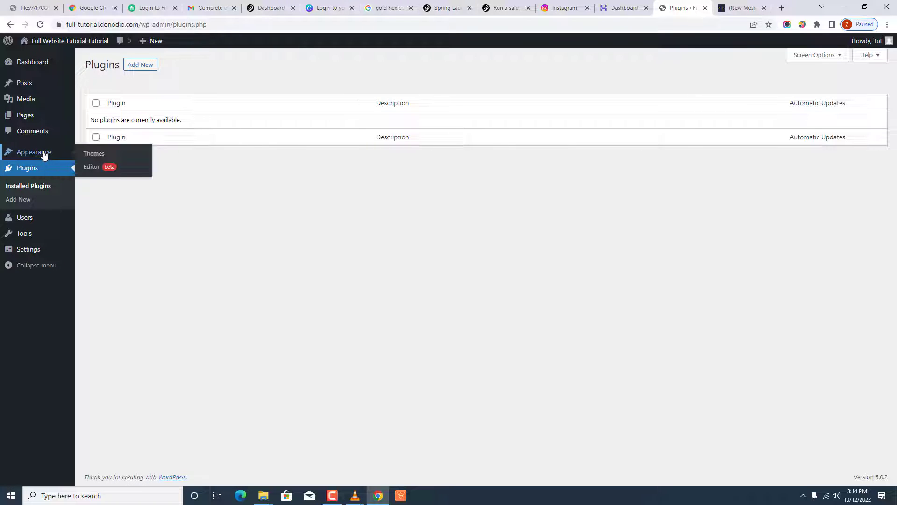
# Delete the unused Twenty Twenty-One and Twenty Twenty themes from the installed themes.
pyautogui.click(97, 159)
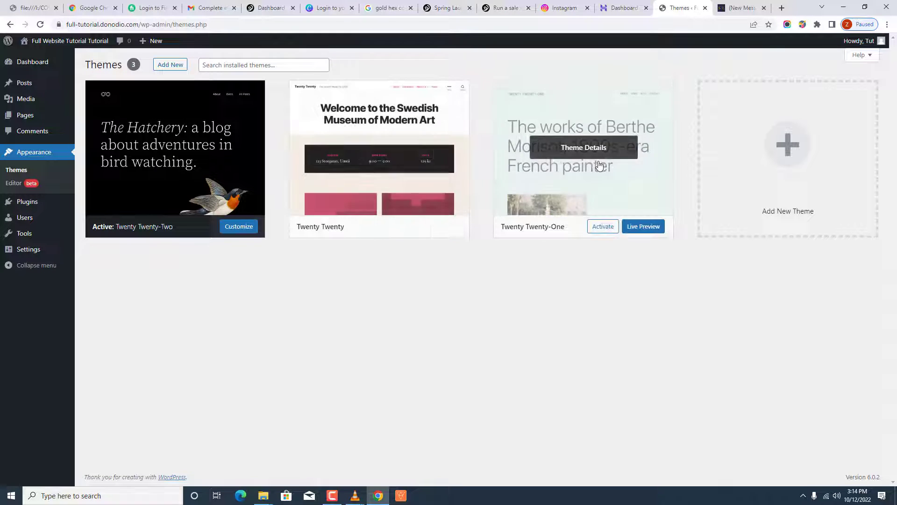
pyautogui.click(619, 116)
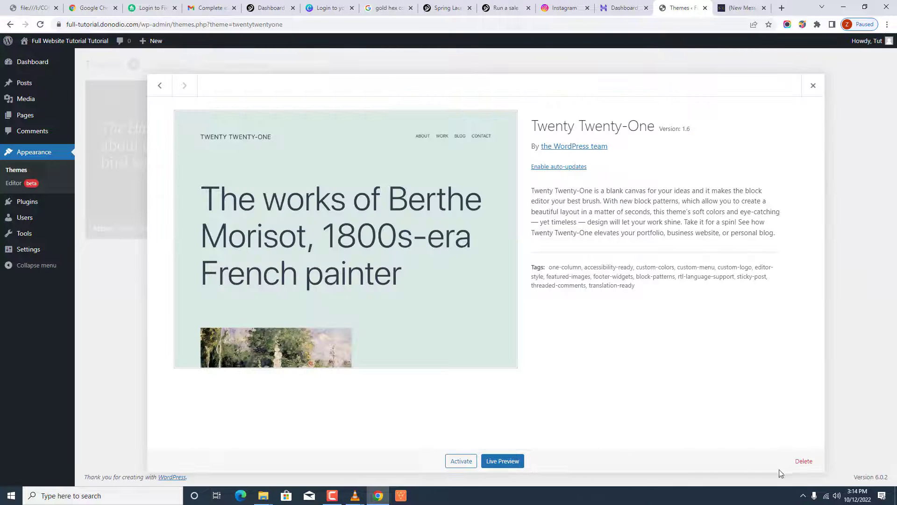
pyautogui.click(803, 460)
pyautogui.click(494, 95)
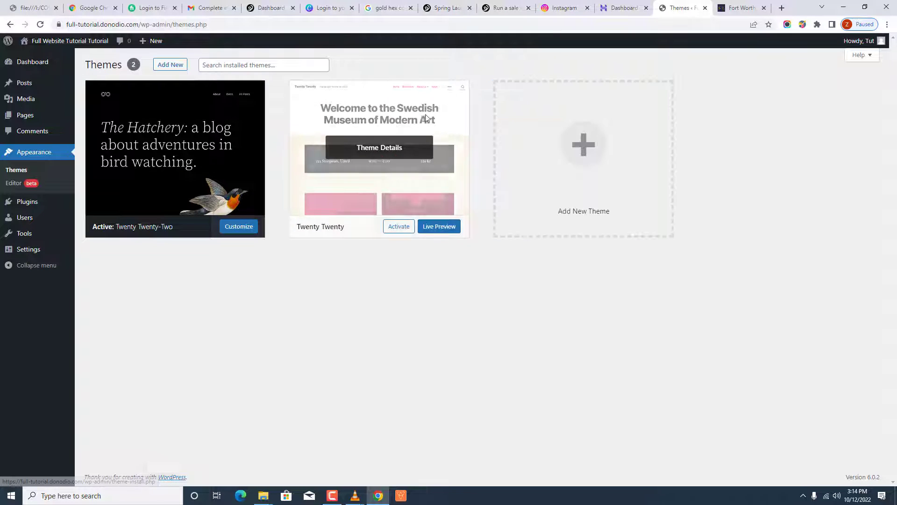
pyautogui.click(426, 118)
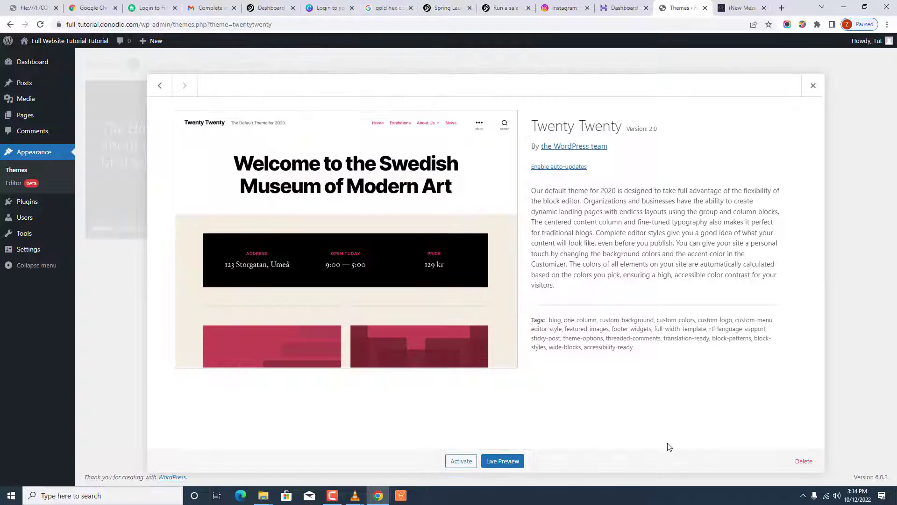
pyautogui.click(802, 463)
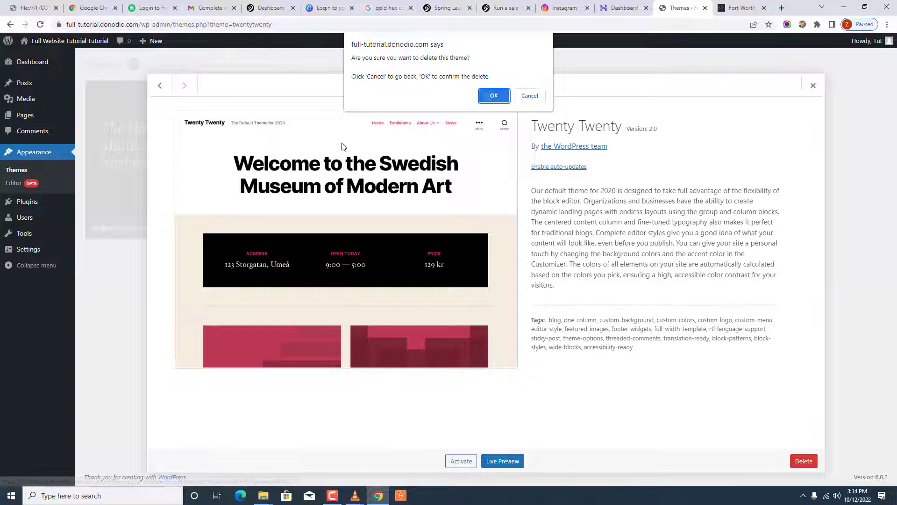
pyautogui.click(490, 95)
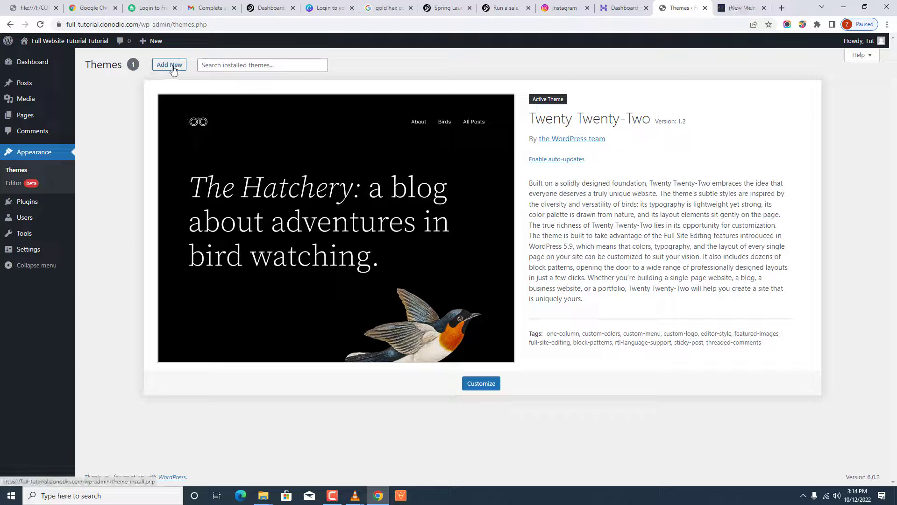
# Install the Hello Elementor theme from the popular themes and activate it.
pyautogui.click(173, 66)
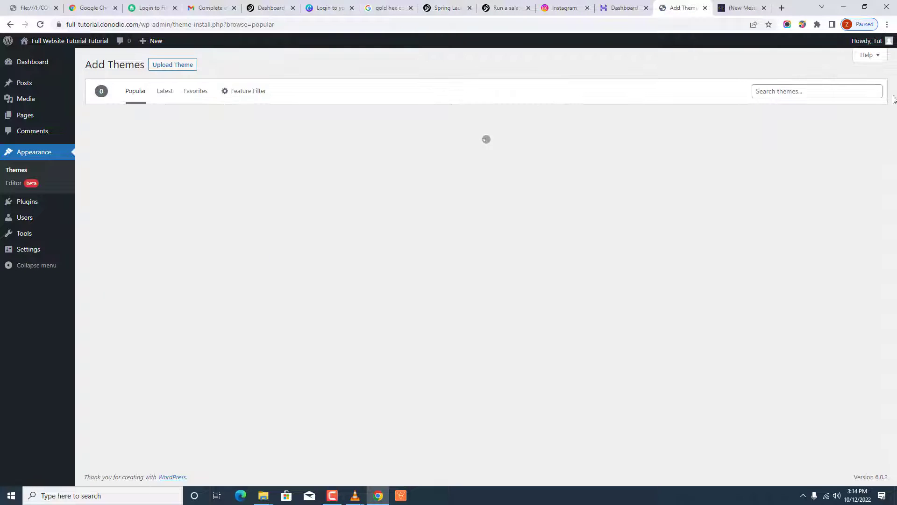
pyautogui.click(785, 92)
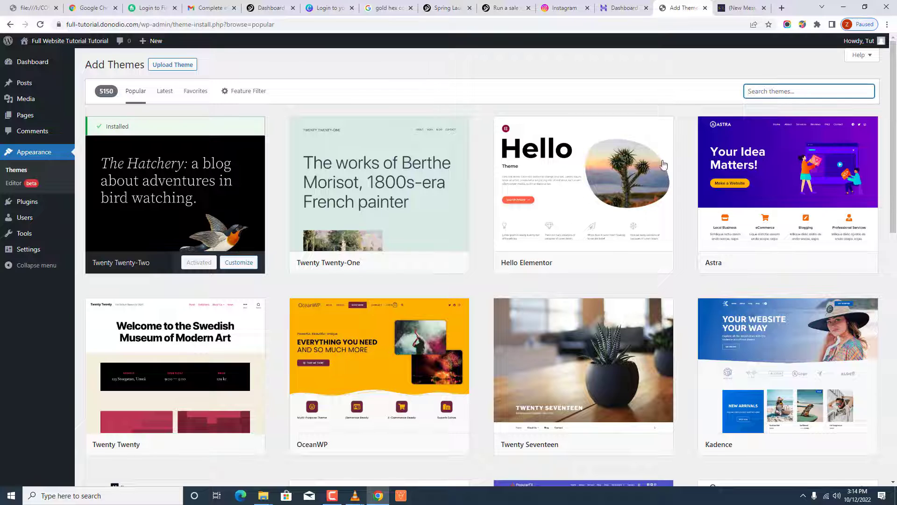
pyautogui.moveTo(620, 261)
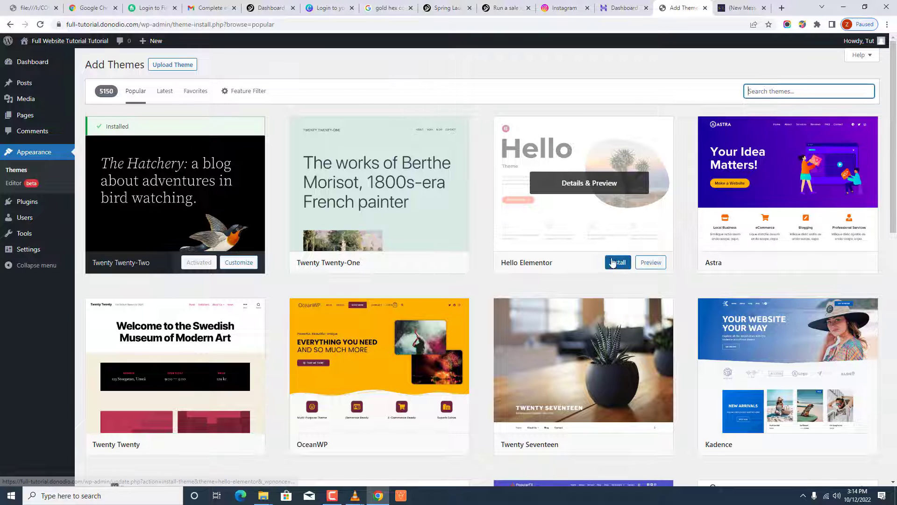
pyautogui.click(615, 265)
pyautogui.moveTo(424, 260)
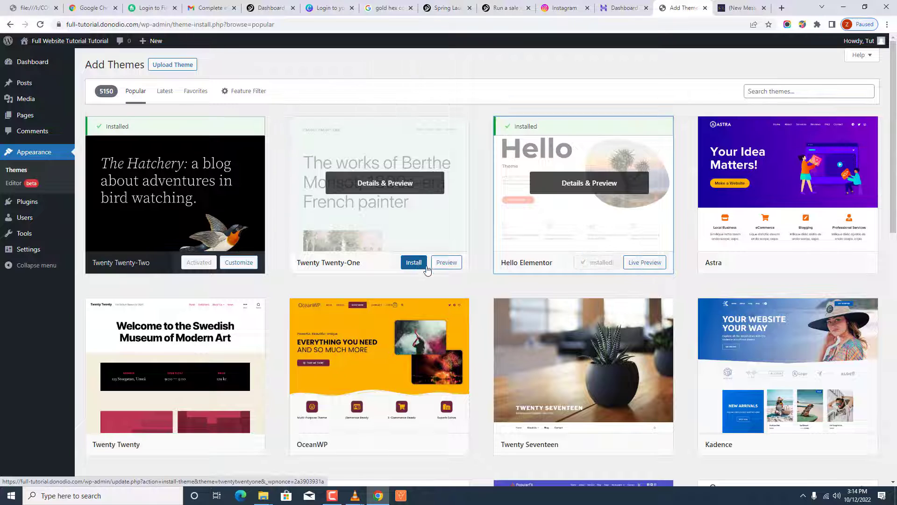
pyautogui.click(603, 265)
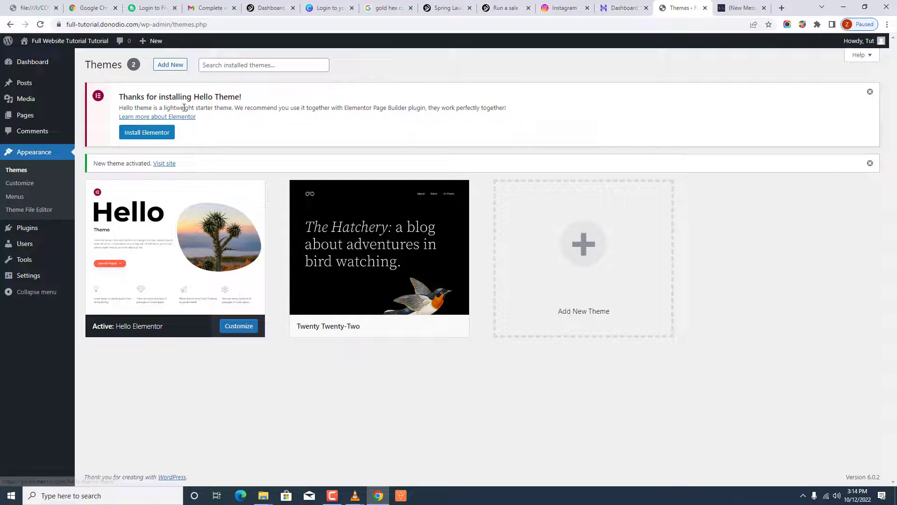
# Delete the inactive Twenty Twenty-Two theme from the installed themes.
pyautogui.click(422, 209)
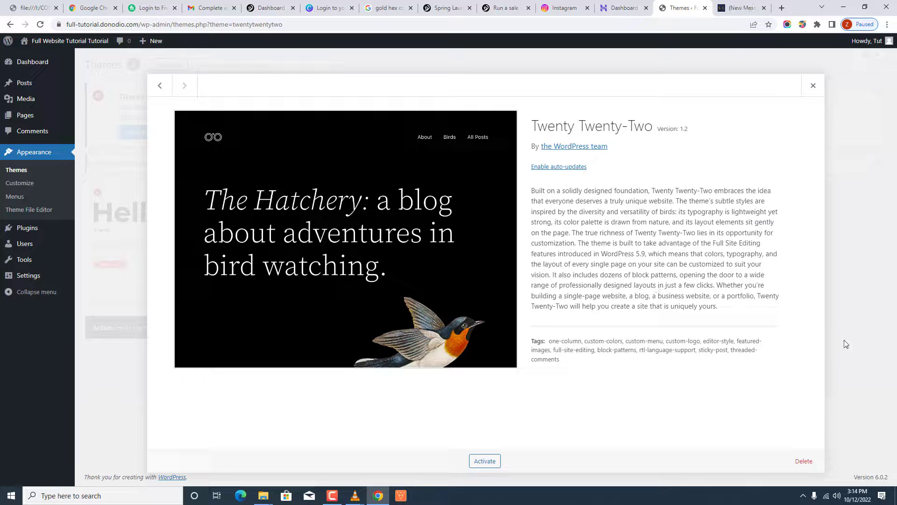
pyautogui.click(810, 461)
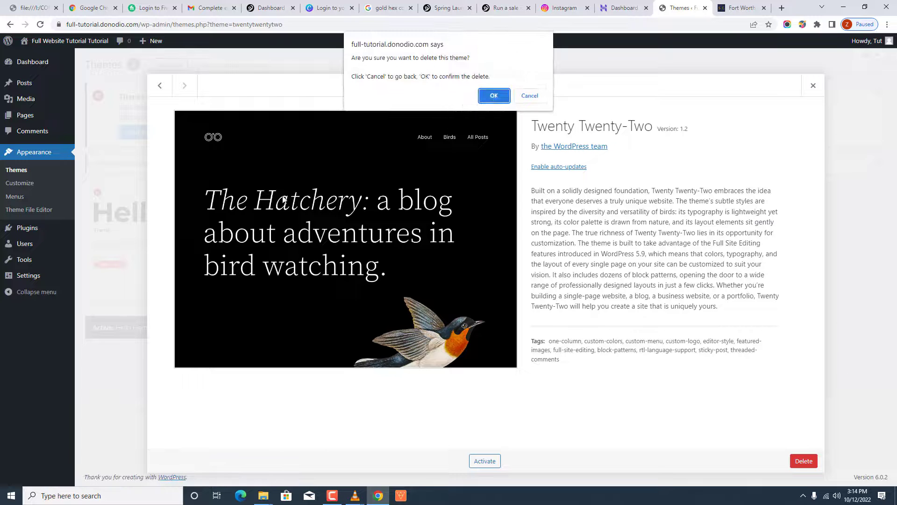
pyautogui.press('Return')
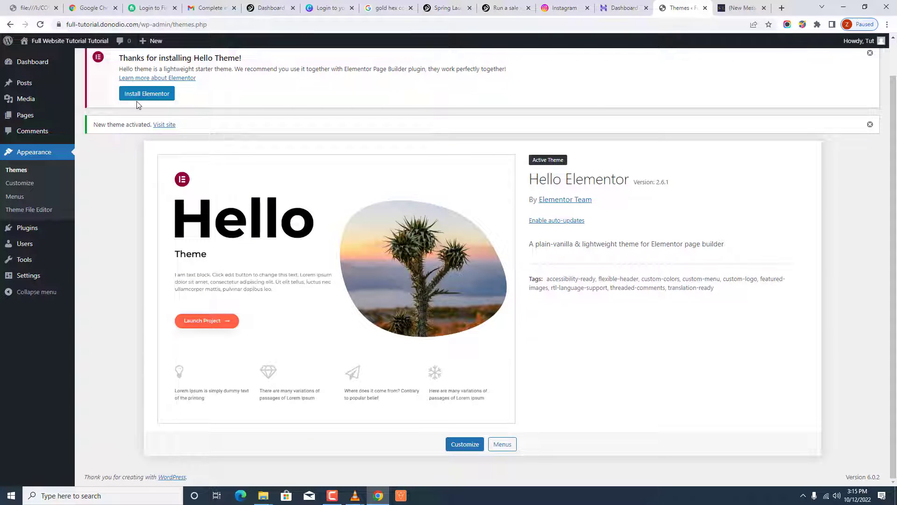
# Install and activate the Elementor plugin recommended by the Hello theme, and skip the steps of its setup wizard.
pyautogui.click(137, 105)
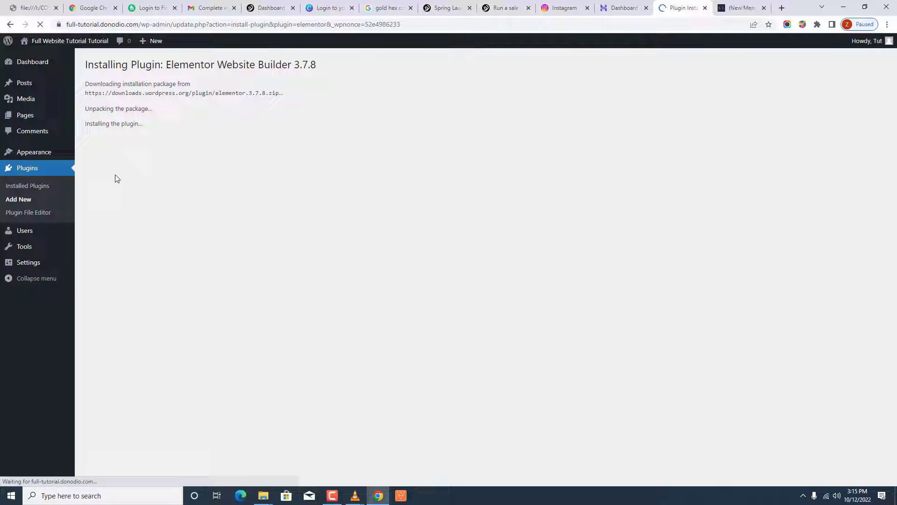
pyautogui.click(110, 159)
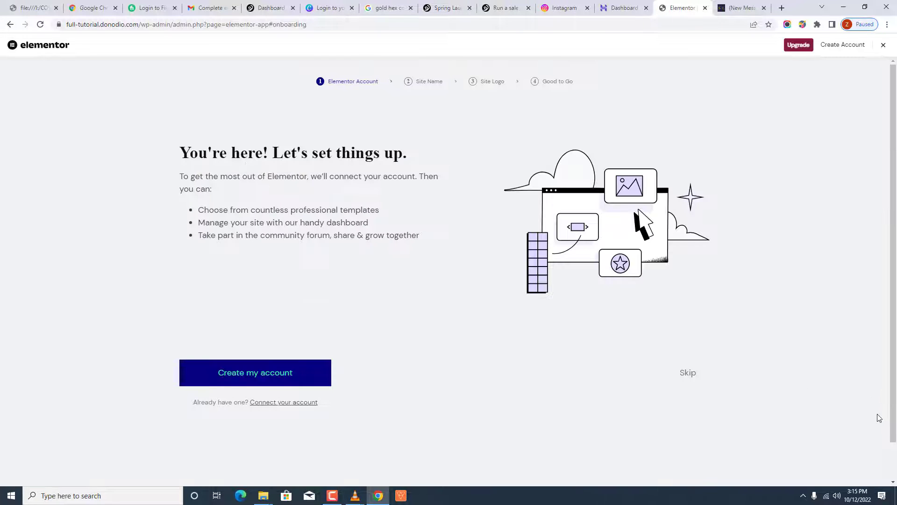
pyautogui.click(691, 381)
pyautogui.click(686, 398)
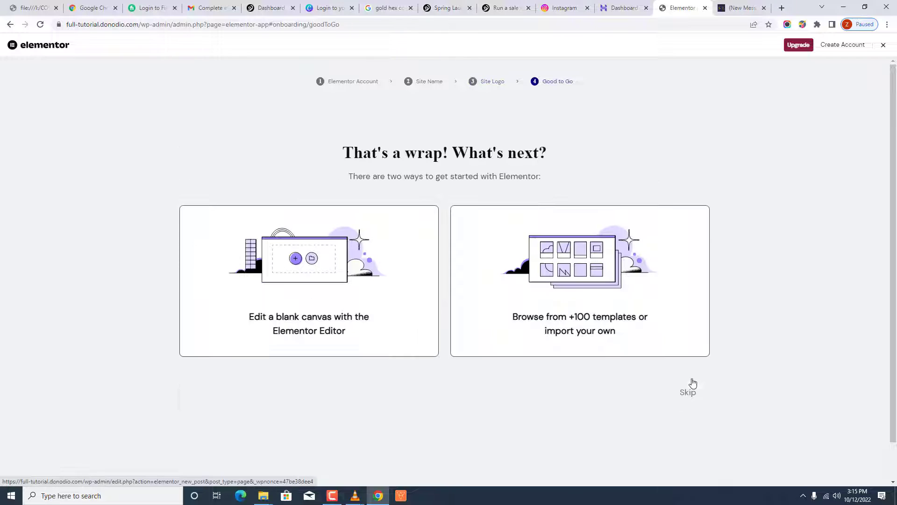
pyautogui.click(688, 395)
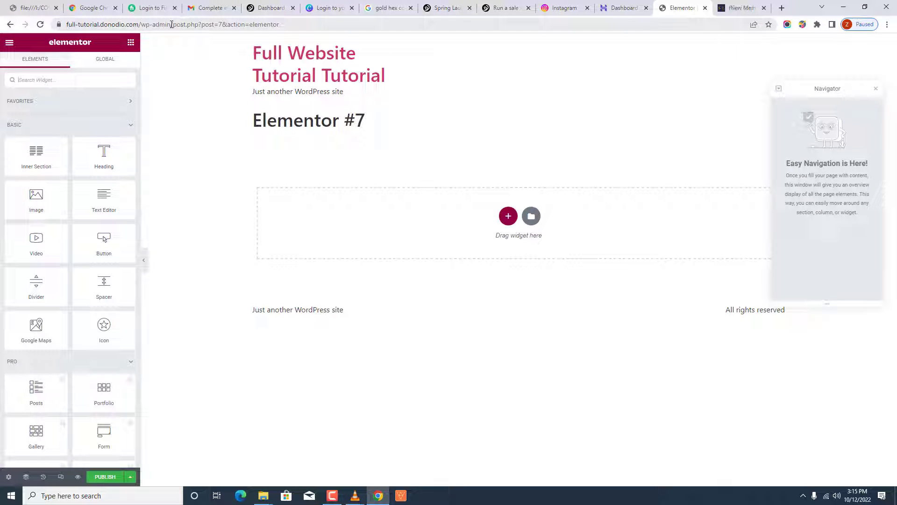
# Return to the dashboard by trimming the page address to full-tutorial.donodio.com/wp-admin/, and hide the Elementor Overview box.
pyautogui.moveTo(175, 26); pyautogui.dragTo(423, 28)
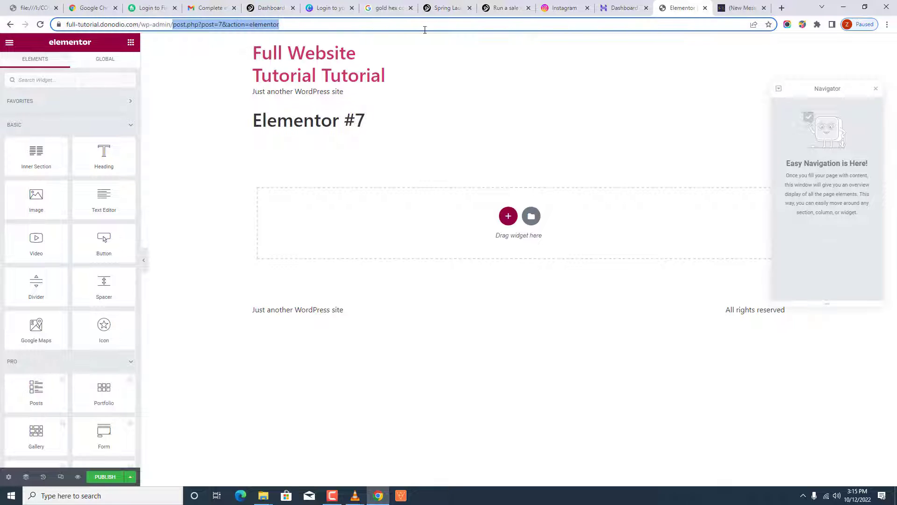
pyautogui.press('BackSpace')
pyautogui.press('Return')
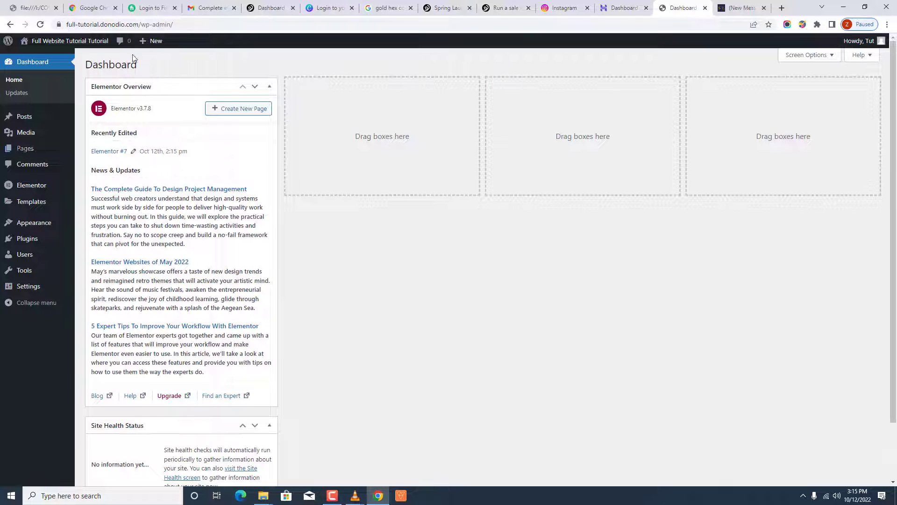
pyautogui.click(828, 55)
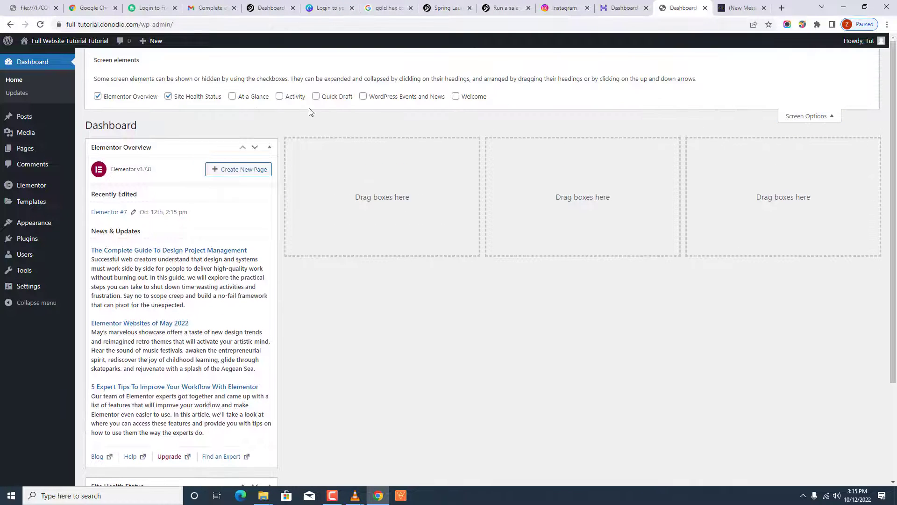
pyautogui.click(97, 96)
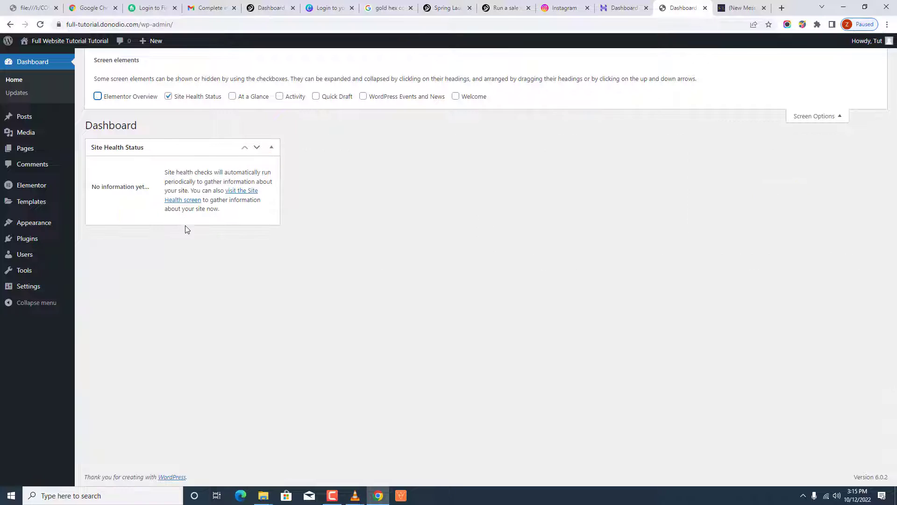
# Open the page for adding new plugins to the WordPress site.
pyautogui.moveTo(28, 239)
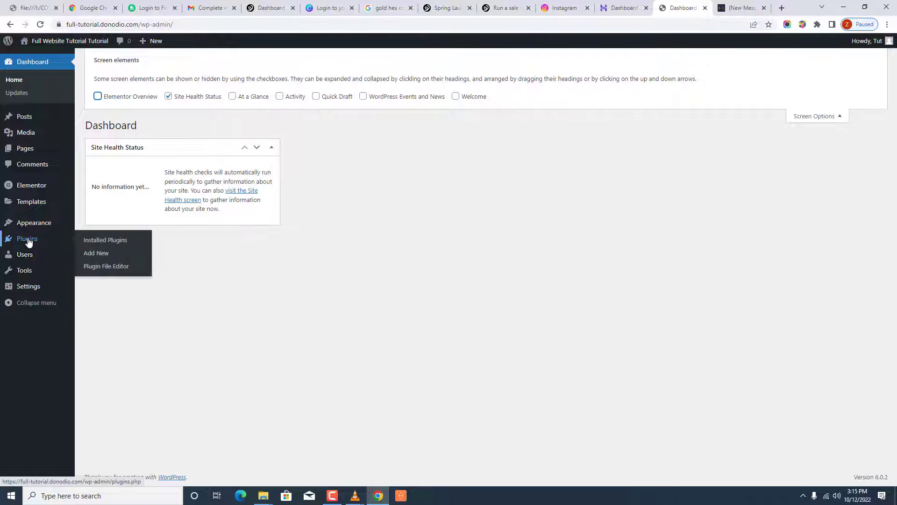
pyautogui.click(25, 239)
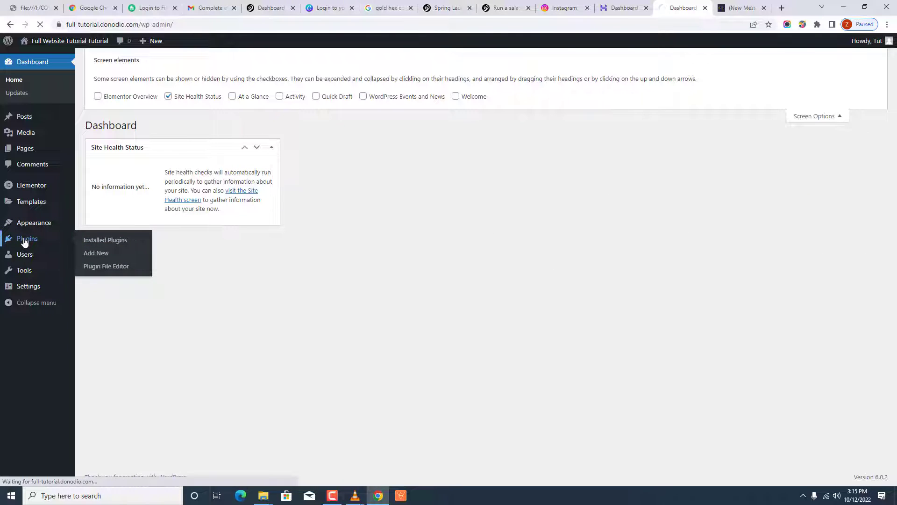
pyautogui.click(140, 64)
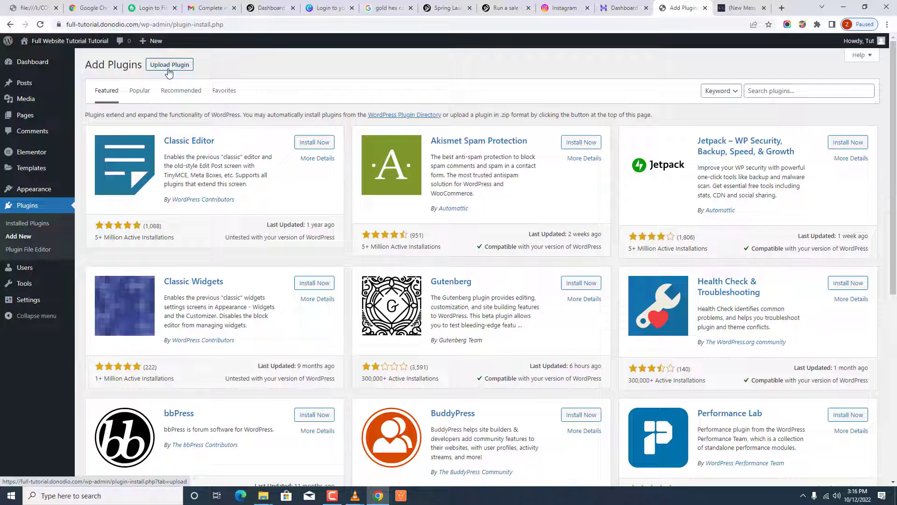
# Switch to the Stephens Law site and review its homepage from the hero section down to the Proven Experience section.
pyautogui.click(735, 8)
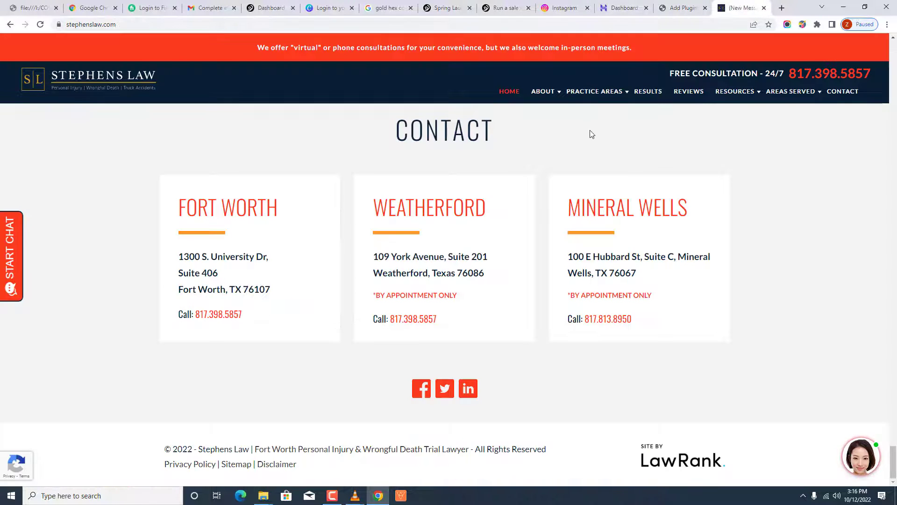
pyautogui.scroll(20, 691, 149)
pyautogui.scroll(15, 876, 336)
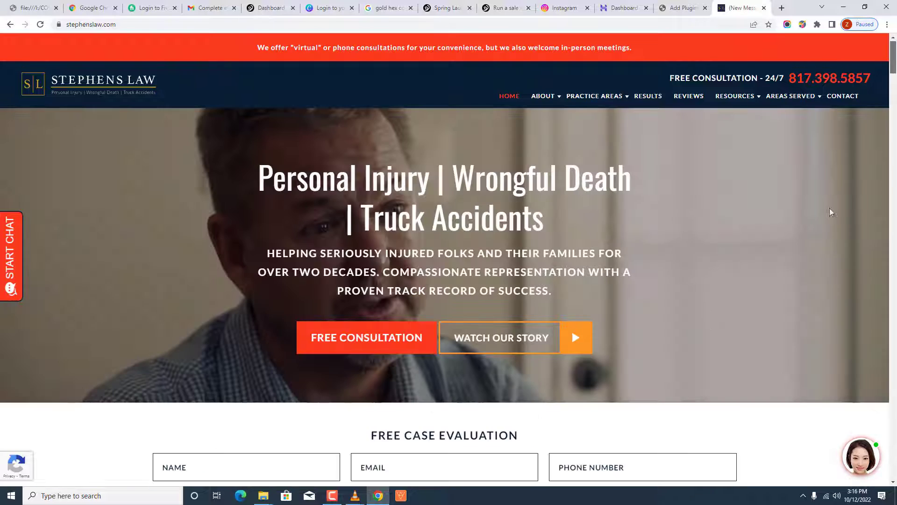
pyautogui.scroll(-7, 398, 185)
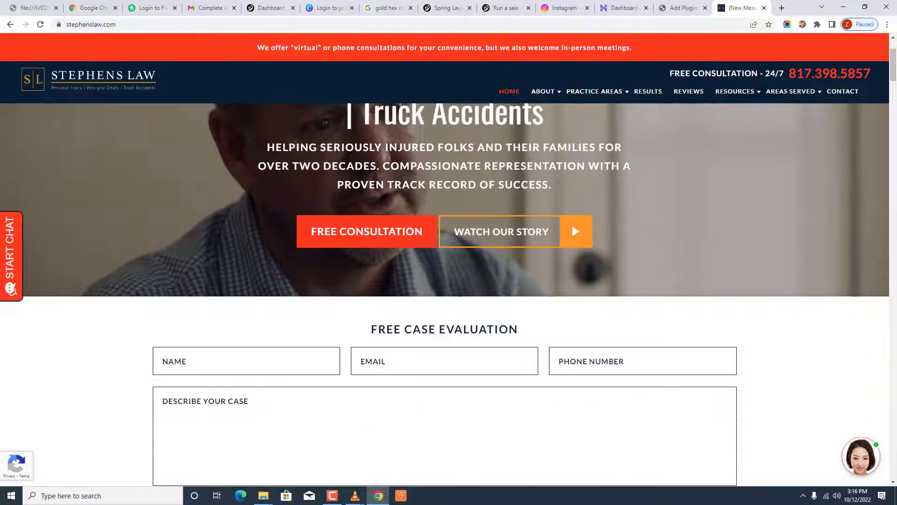
pyautogui.scroll(-15, 398, 185)
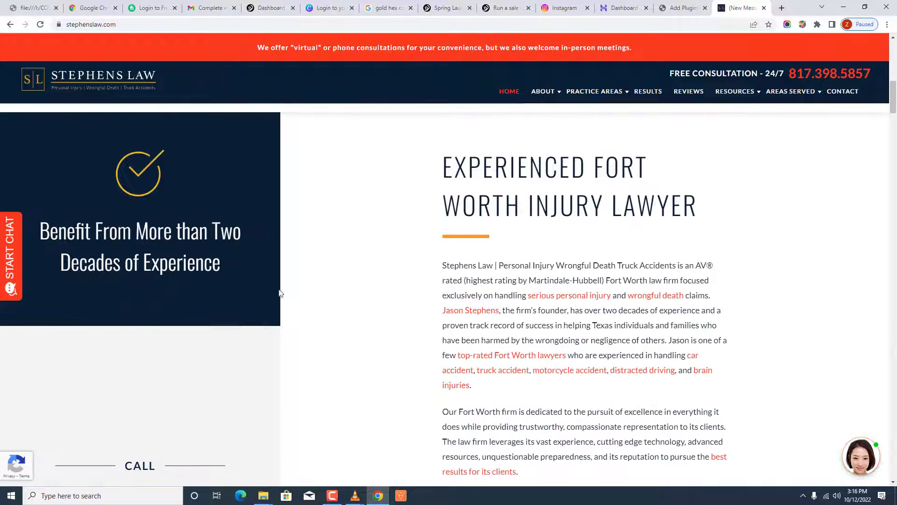
pyautogui.scroll(-9, 295, 270)
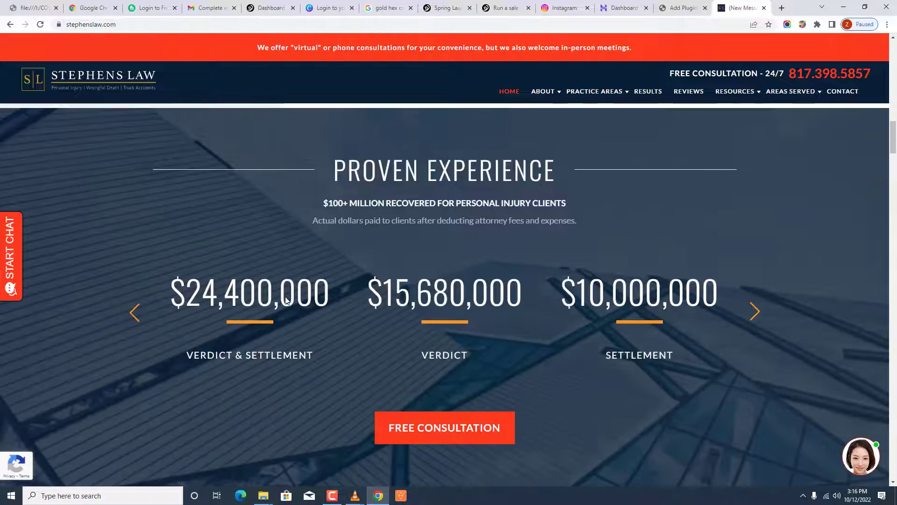
# Return to the WordPress Add Plugins page, upload elementor-pro.zip from the Downloads folder and install it.
pyautogui.click(682, 8)
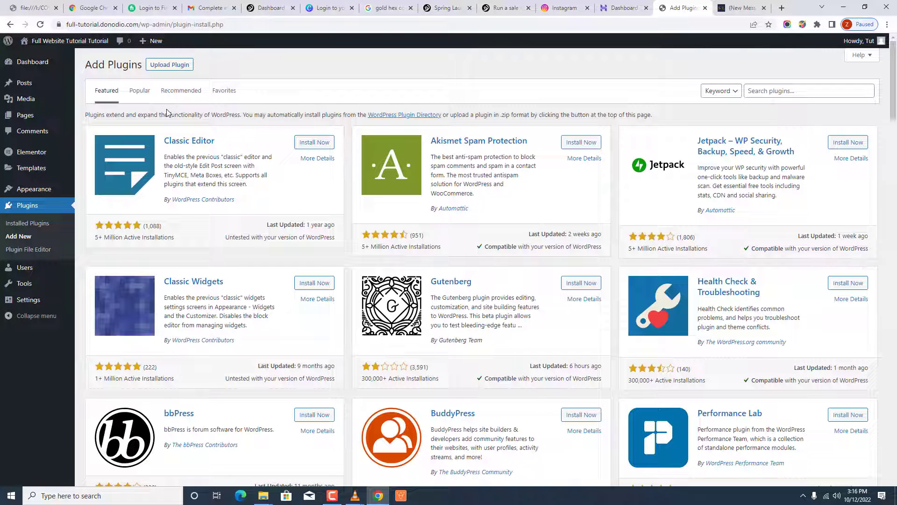
pyautogui.click(171, 65)
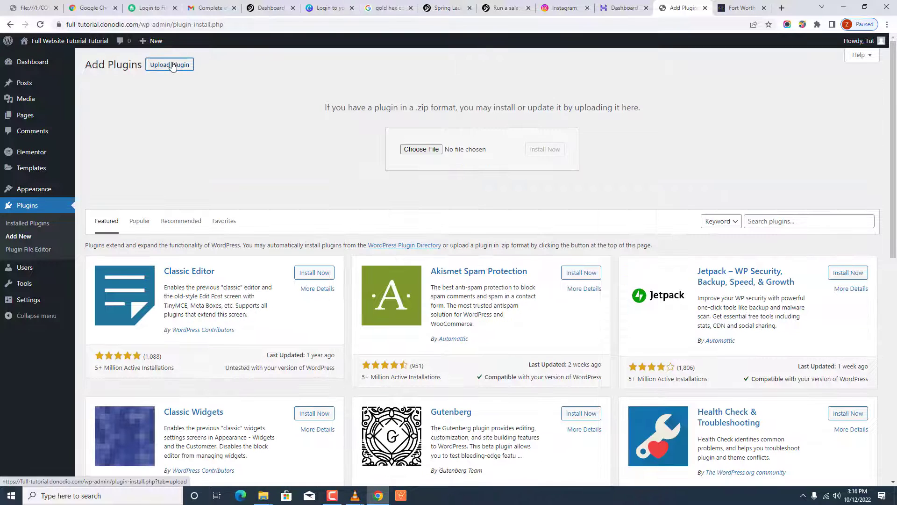
pyautogui.click(421, 150)
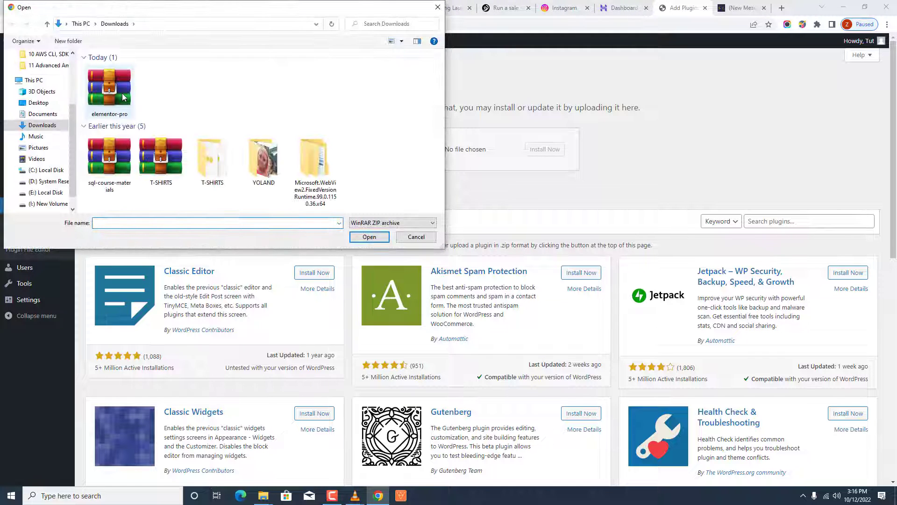
pyautogui.click(114, 97)
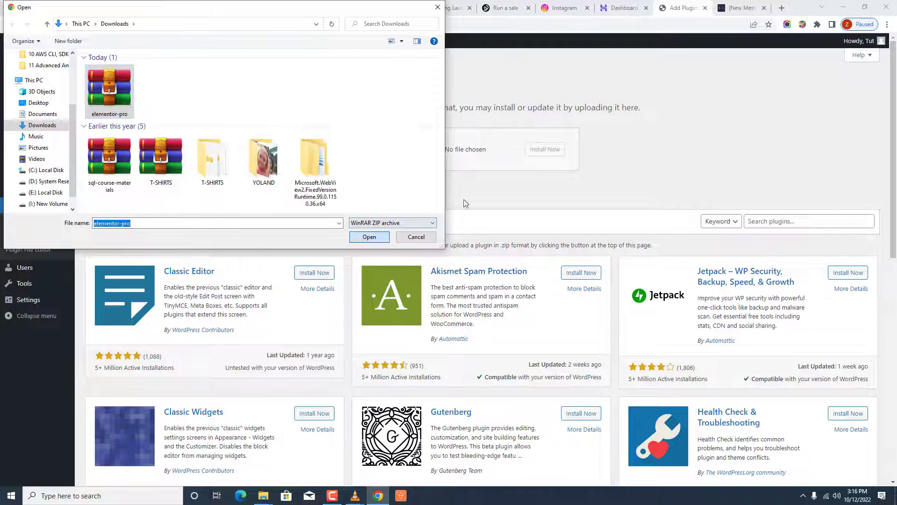
pyautogui.click(369, 237)
pyautogui.click(546, 151)
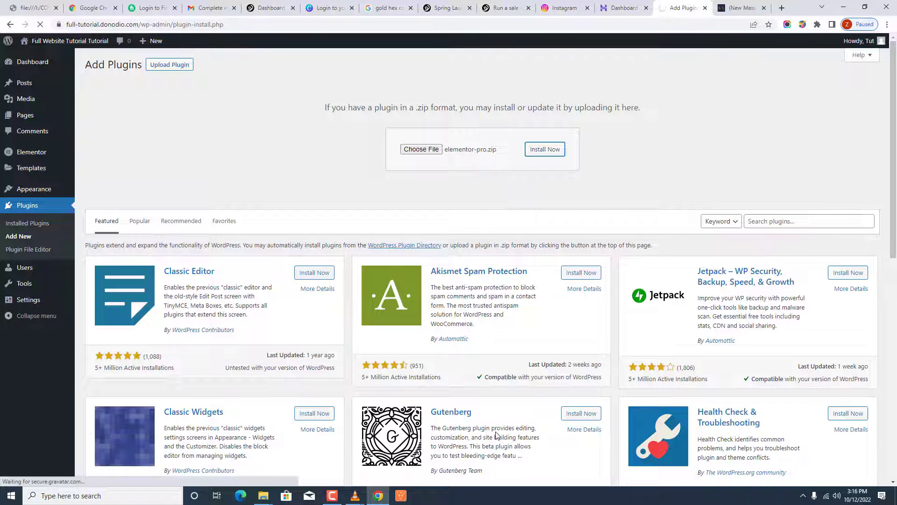
pyautogui.moveTo(338, 499)
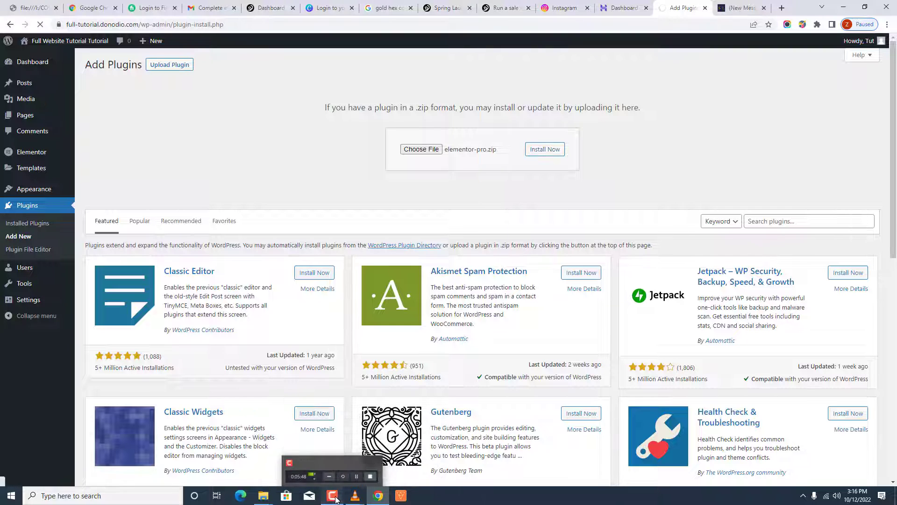
pyautogui.click(335, 499)
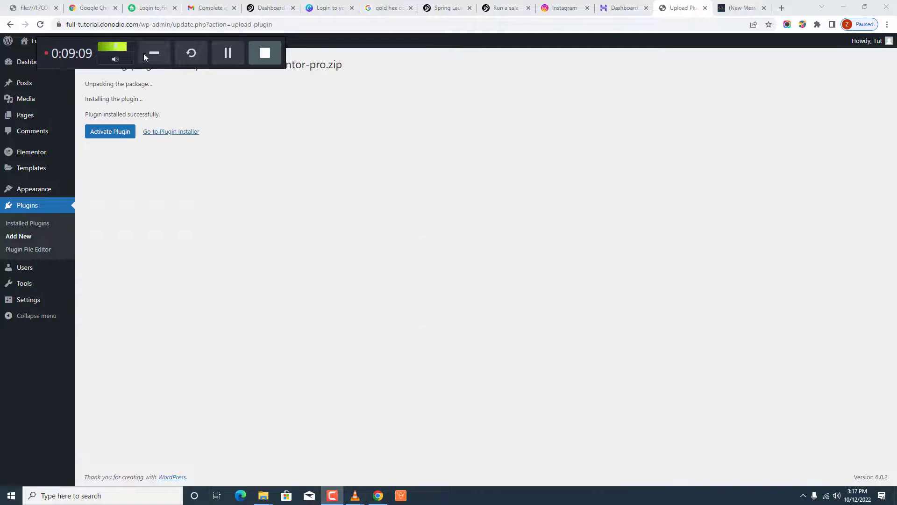
pyautogui.click(146, 54)
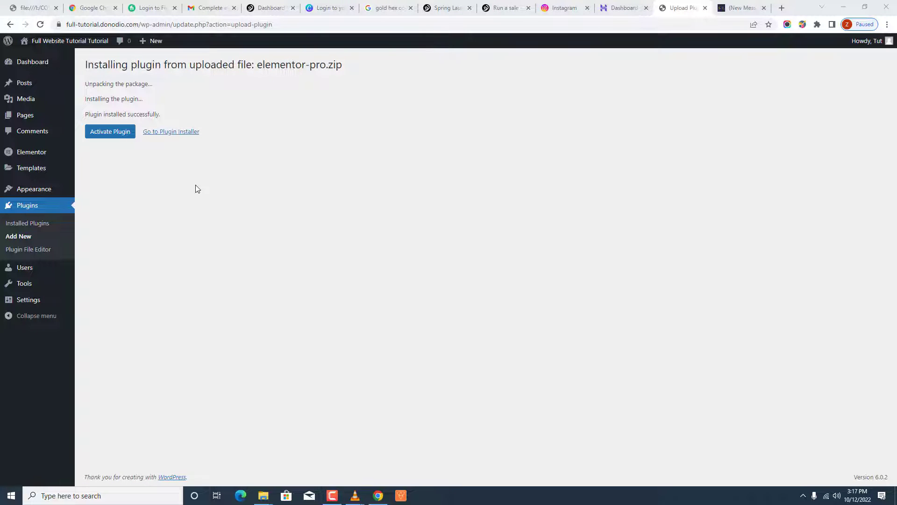
# Activate the uploaded Elementor Pro plugin and switch back to the Stephens Law reference site.
pyautogui.click(98, 134)
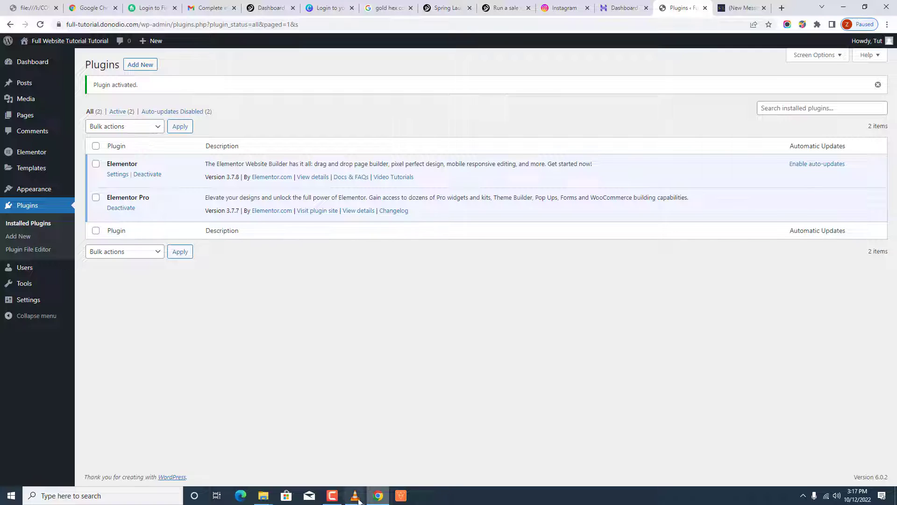
pyautogui.click(738, 8)
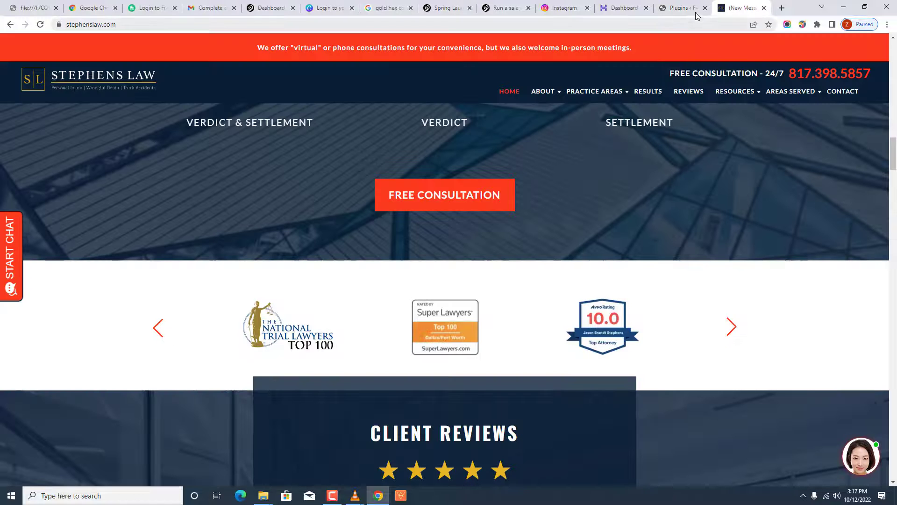